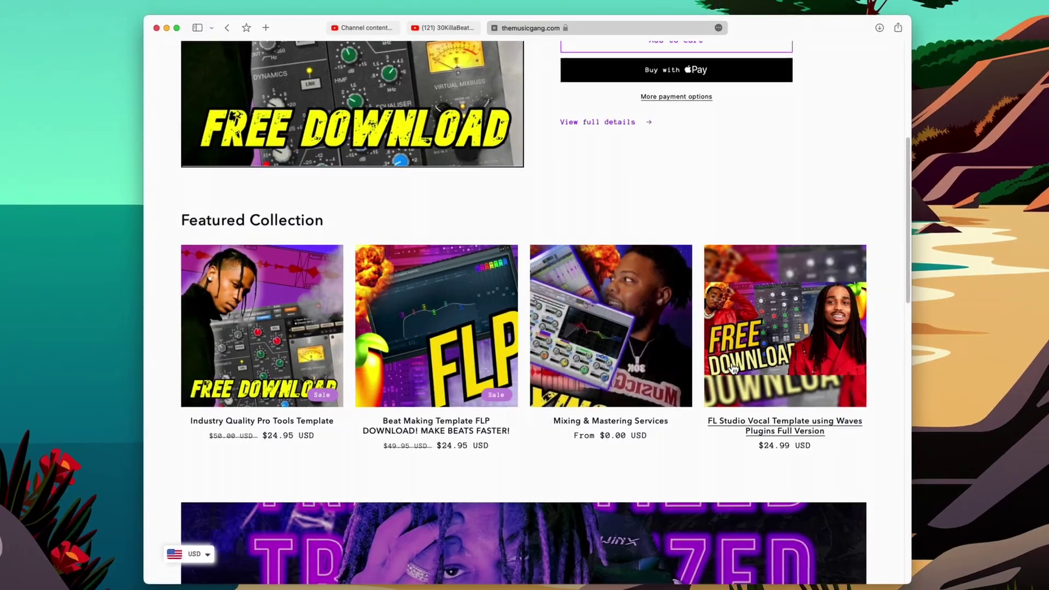
# Scroll down The Music Gang home page to the Industry Quality Pro Tools Template
pyautogui.scroll(-4, 734, 369)
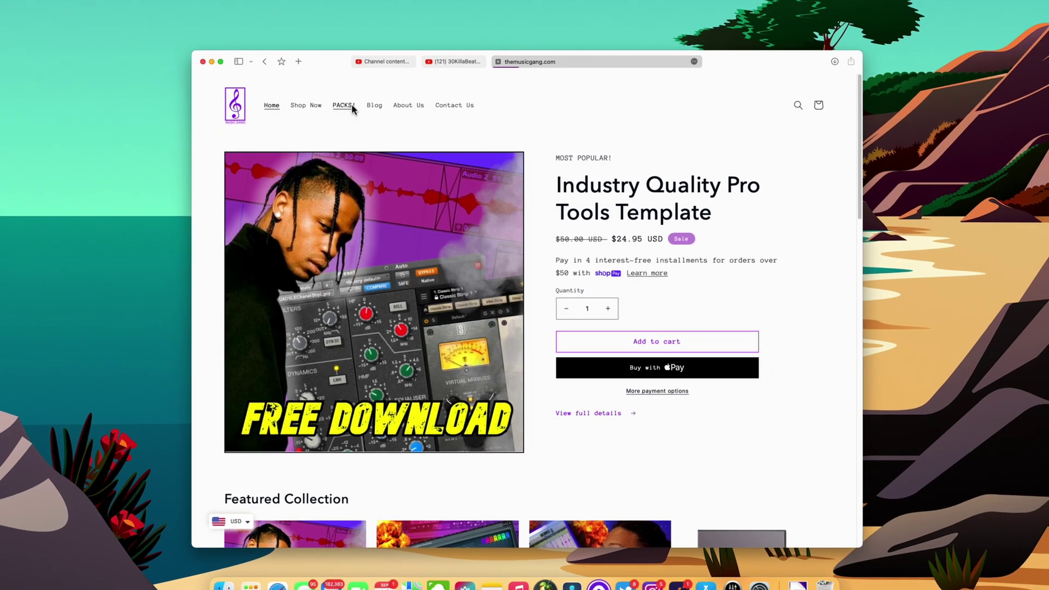
# Browse the PACKS! collection and preview the Free LOOP Kit 2020 product page
pyautogui.click(346, 103)
pyautogui.scroll(-3, 481, 279)
pyautogui.scroll(-1, 482, 280)
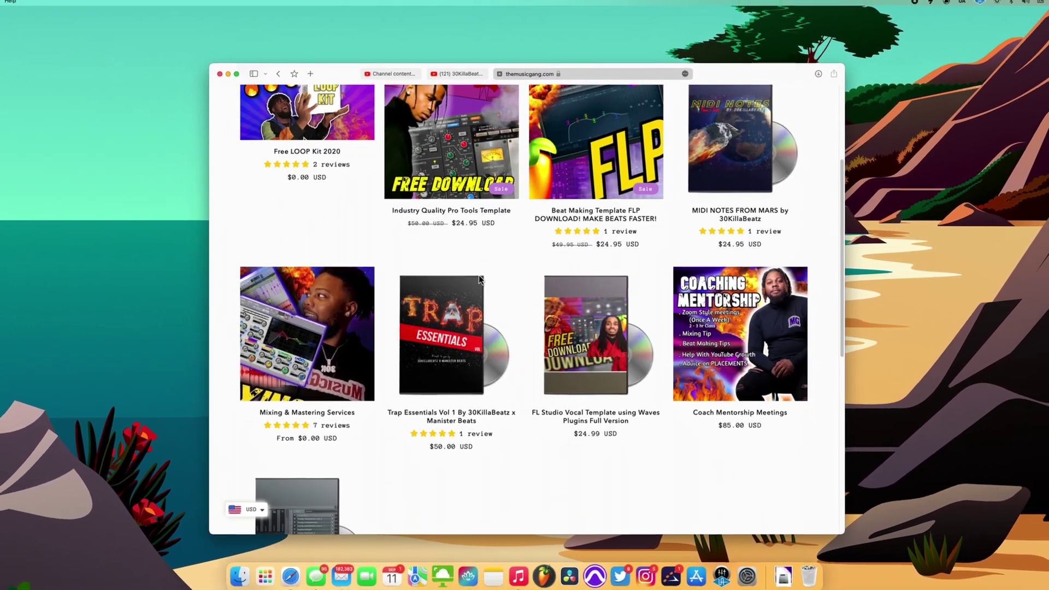
pyautogui.click(304, 109)
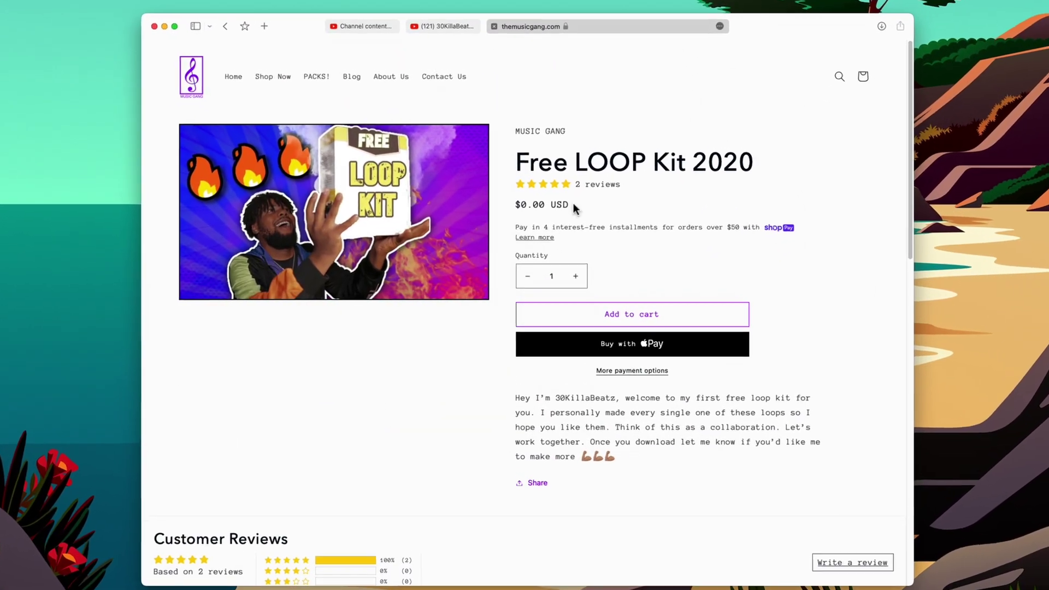
pyautogui.press('super+bracketleft')
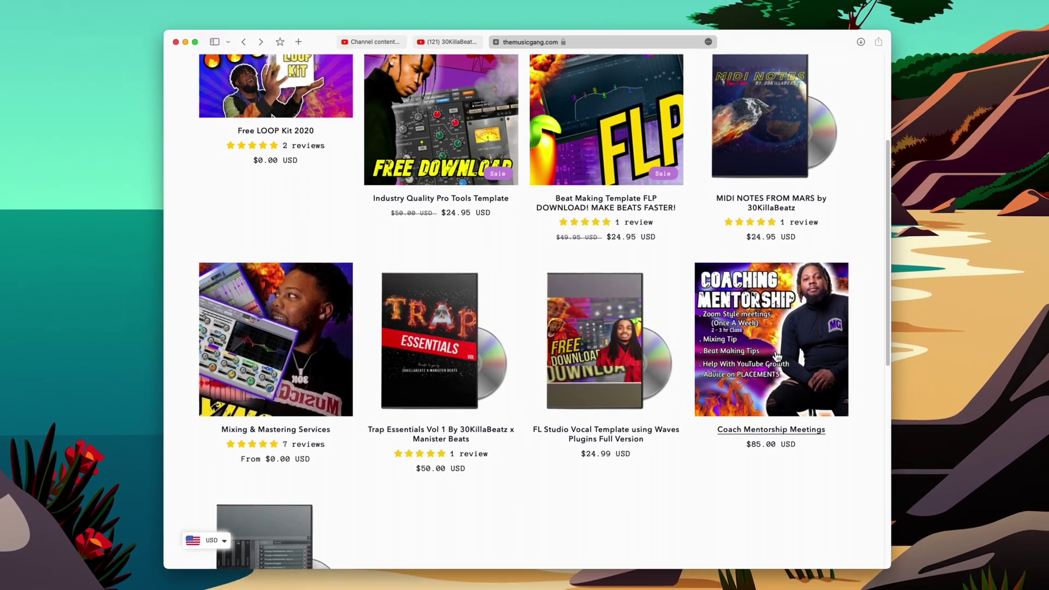
# Open the Coach Mentorship Meetings product page and scroll through its subscription details
pyautogui.scroll(3, 782, 377)
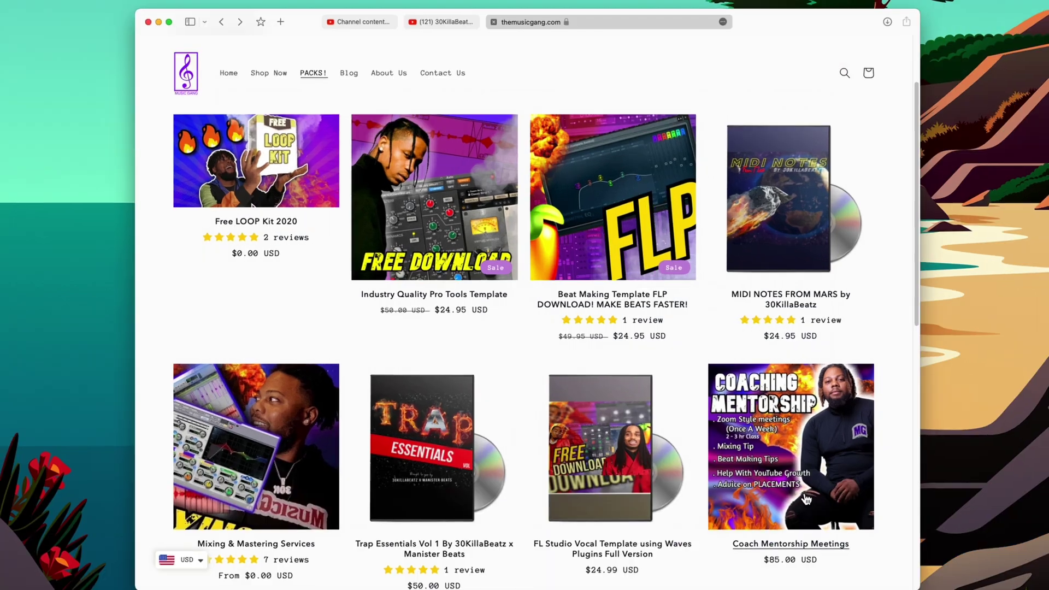
pyautogui.click(771, 443)
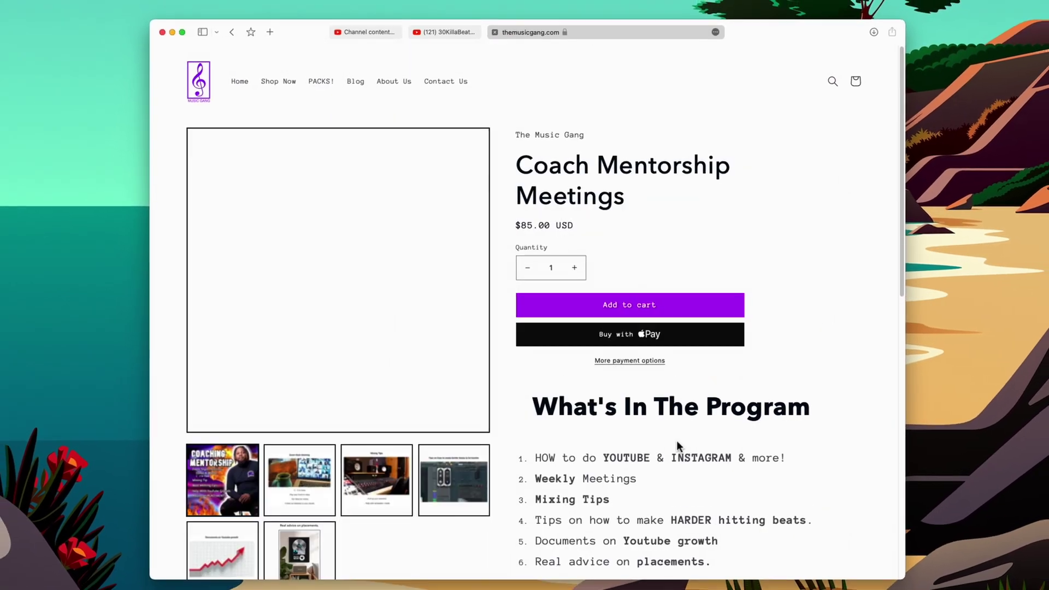
pyautogui.scroll(-10, 568, 443)
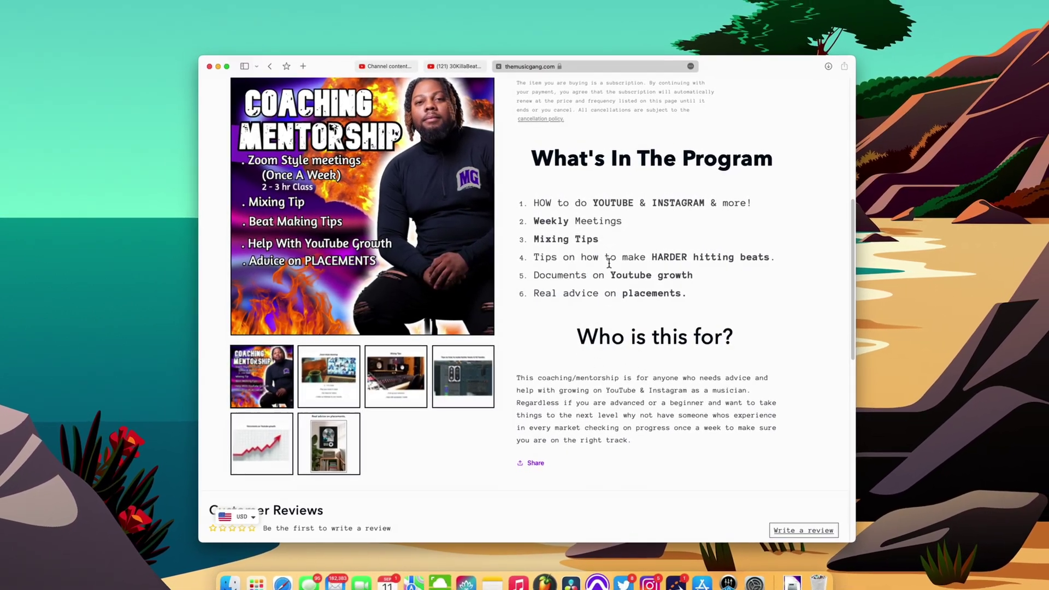
pyautogui.scroll(-7, 599, 306)
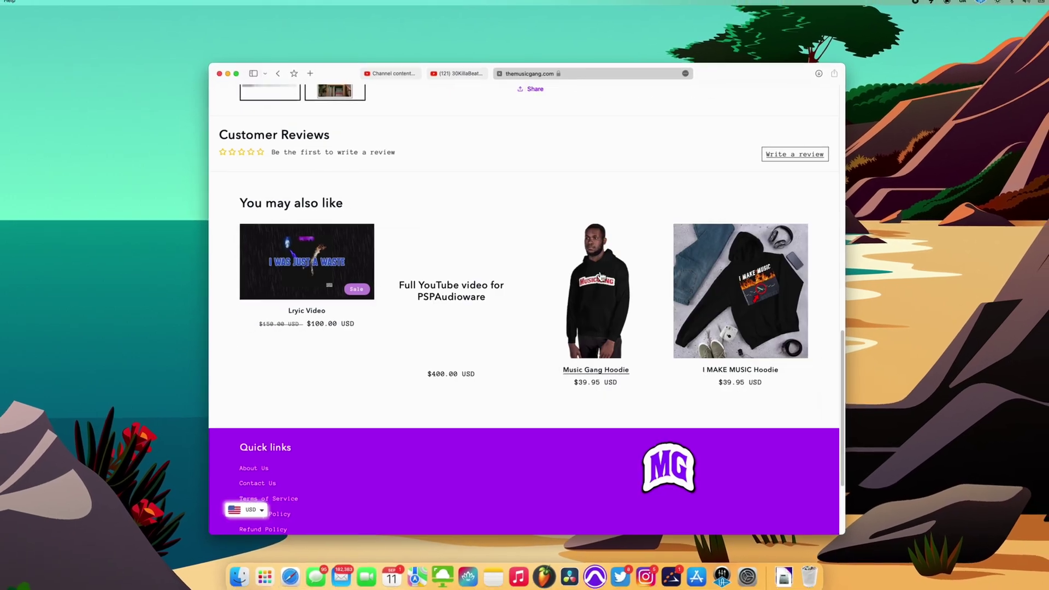
pyautogui.scroll(10, 601, 273)
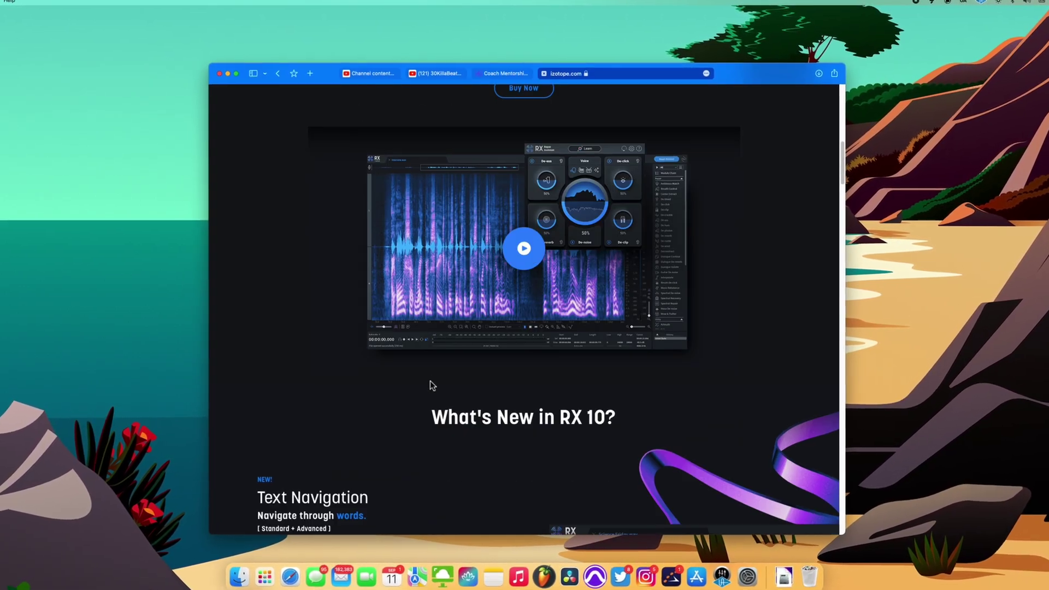
pyautogui.scroll(-10, 430, 385)
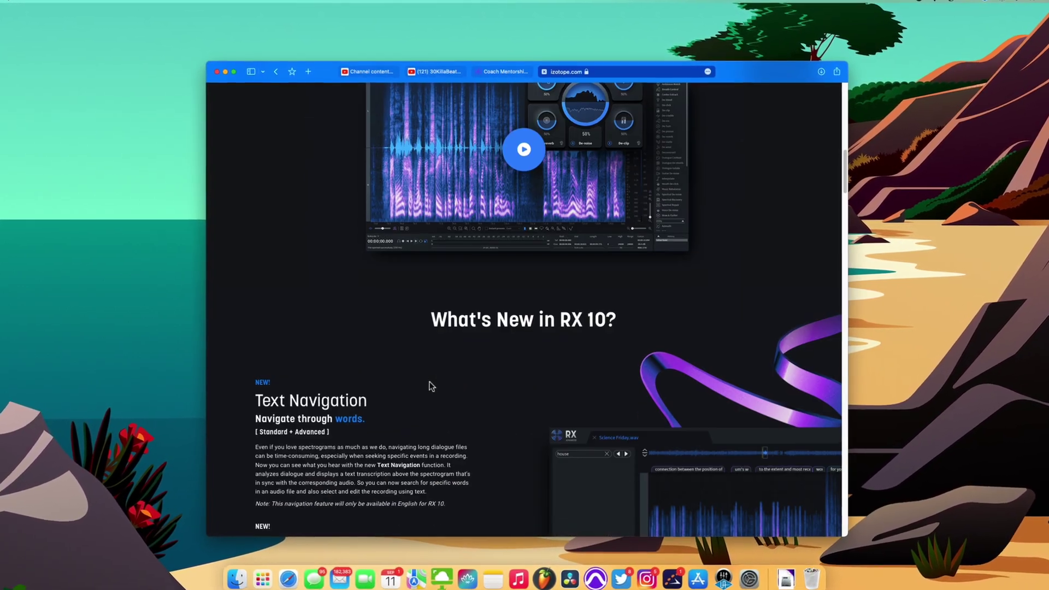
pyautogui.scroll(-6, 428, 387)
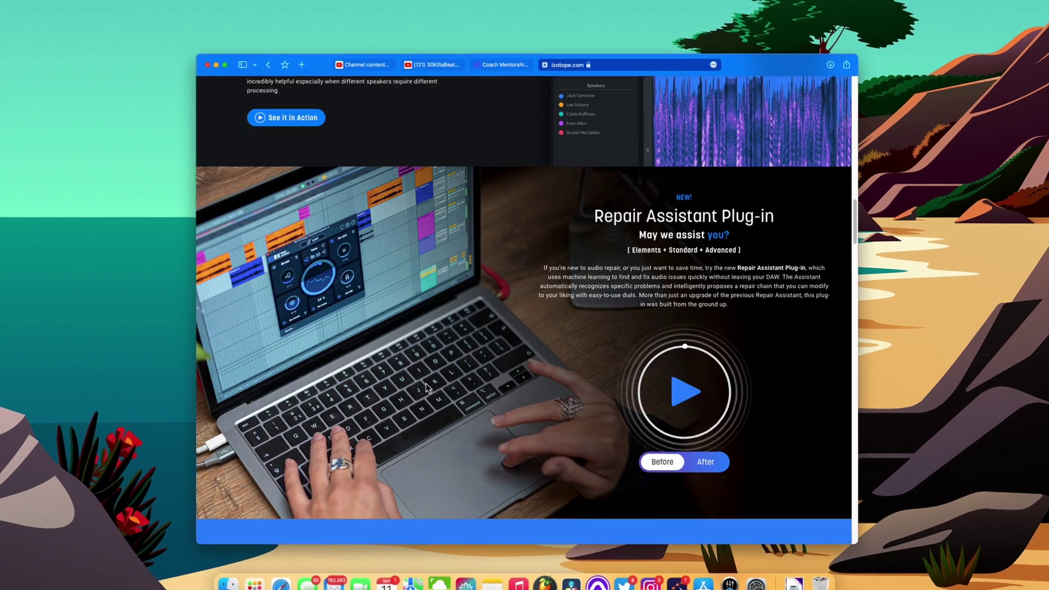
pyautogui.scroll(-10, 424, 385)
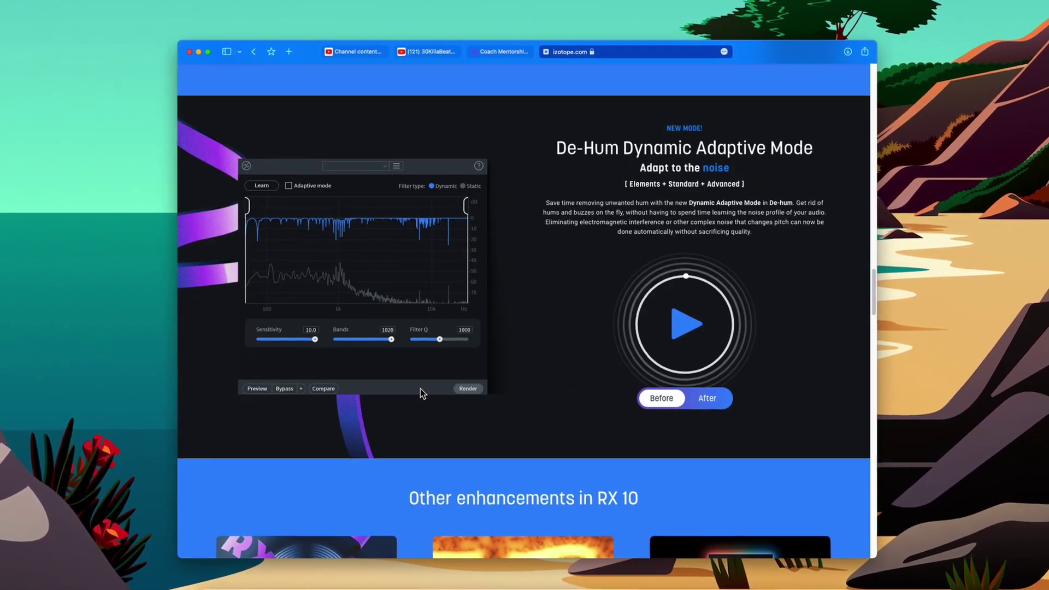
pyautogui.scroll(-6, 421, 389)
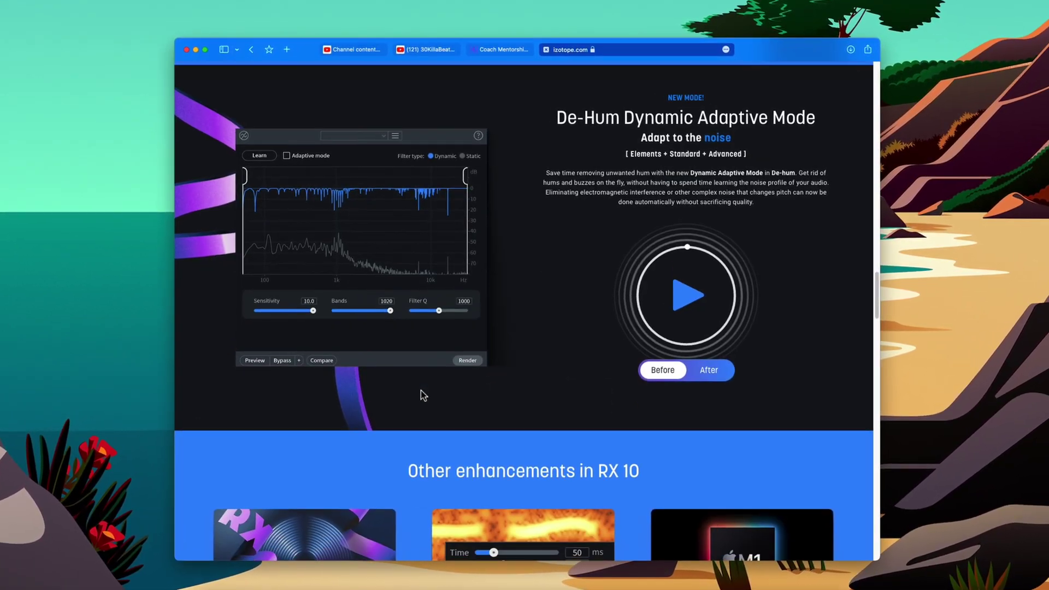
pyautogui.scroll(-6, 417, 392)
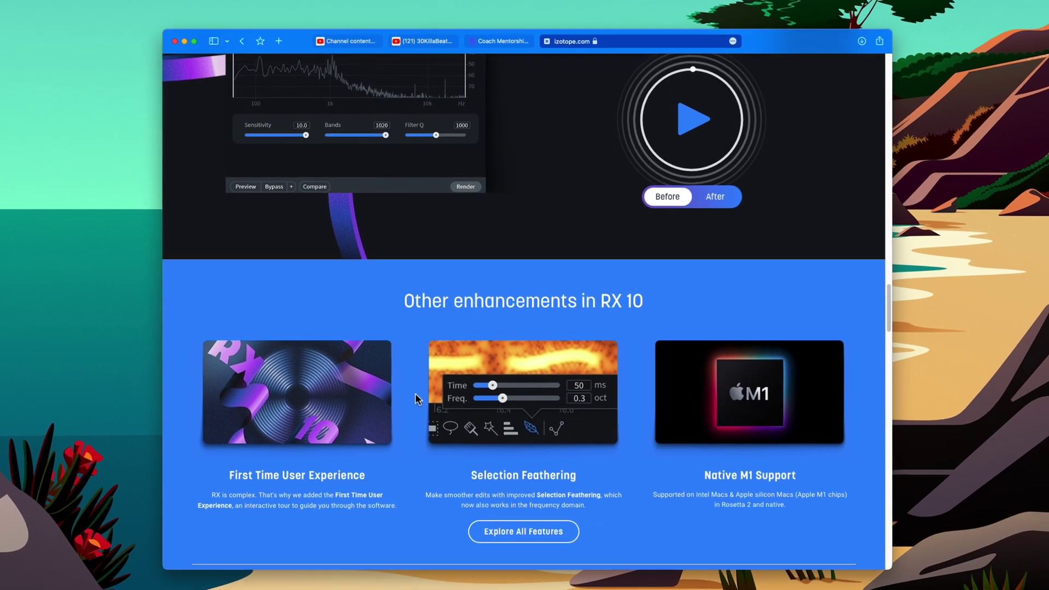
pyautogui.scroll(-4, 389, 400)
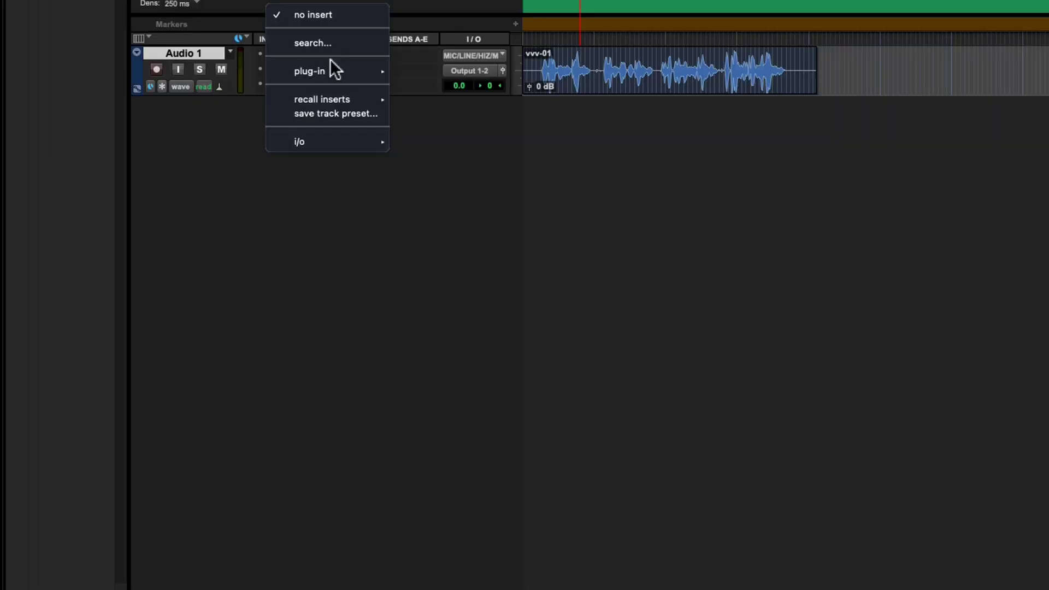
# Dismiss the insert plug-in list without adding anything and select the vvv-01 clip on Audio 1
pyautogui.moveTo(329, 73)
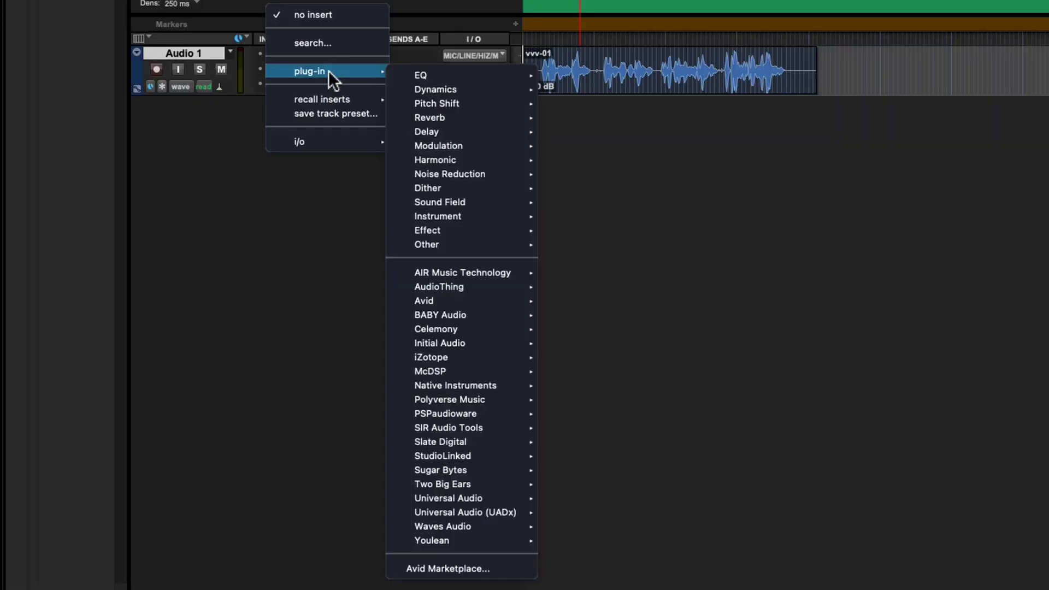
pyautogui.moveTo(512, 358)
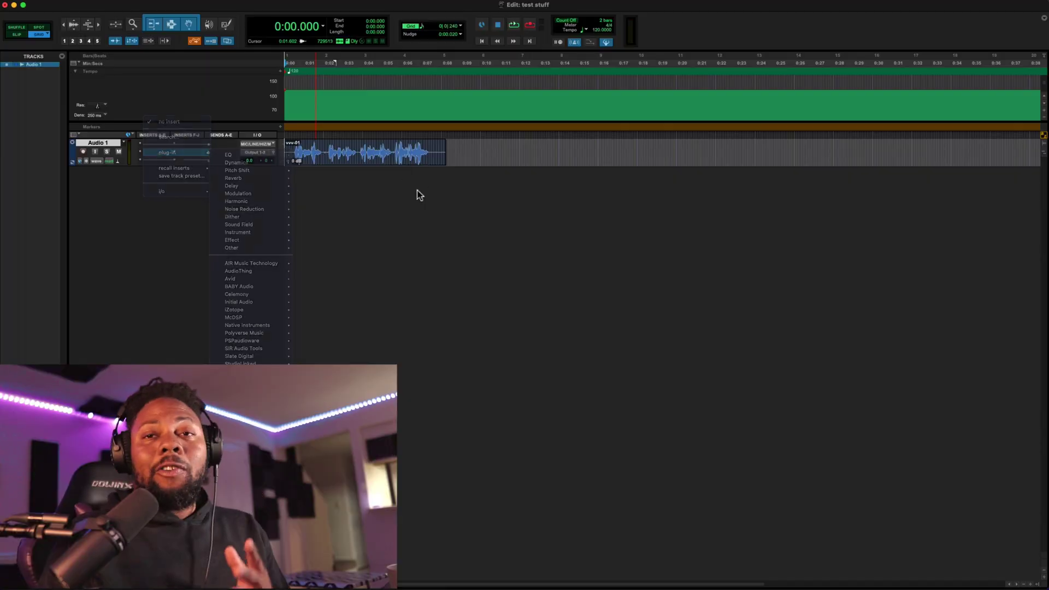
pyautogui.click(417, 190)
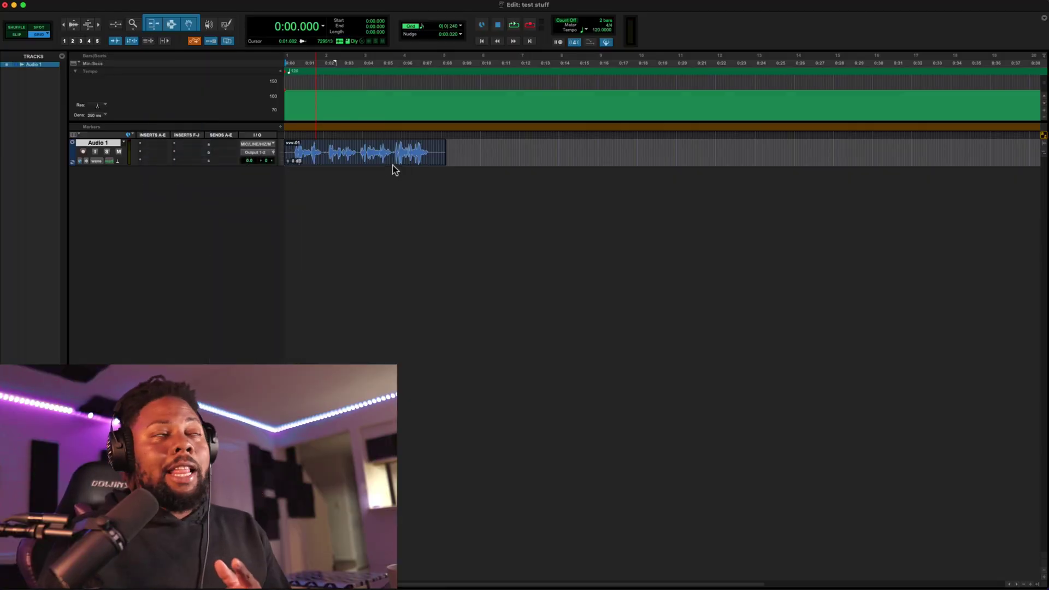
pyautogui.click(140, 143)
pyautogui.moveTo(253, 286)
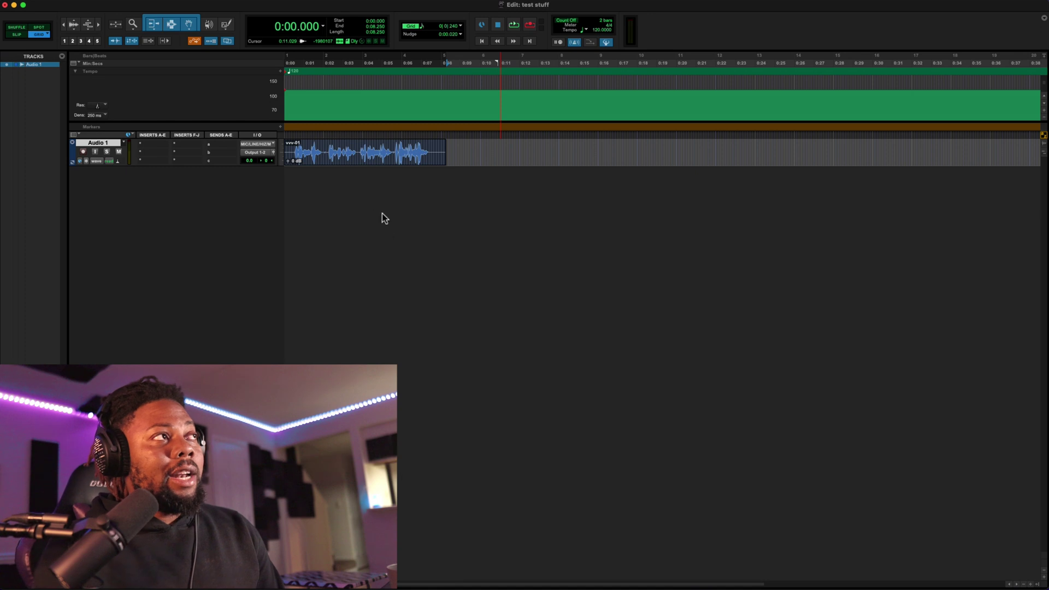
pyautogui.click(360, 158)
# Load iZotope RX 10 Connect from the AudioSuite menu for the vvv-01 clip
pyautogui.rightClick(361, 158)
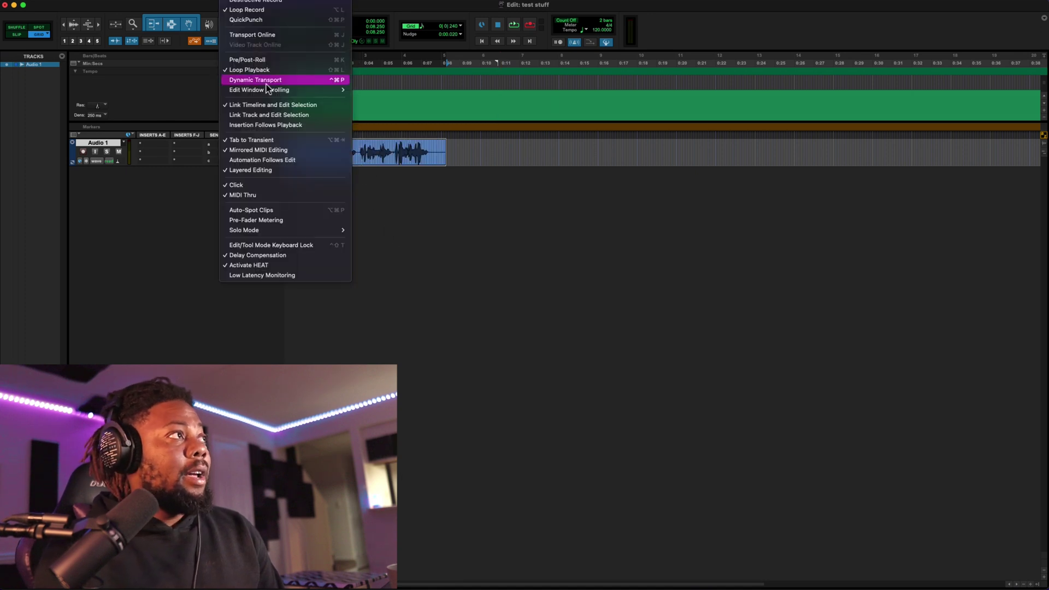
pyautogui.click(263, 61)
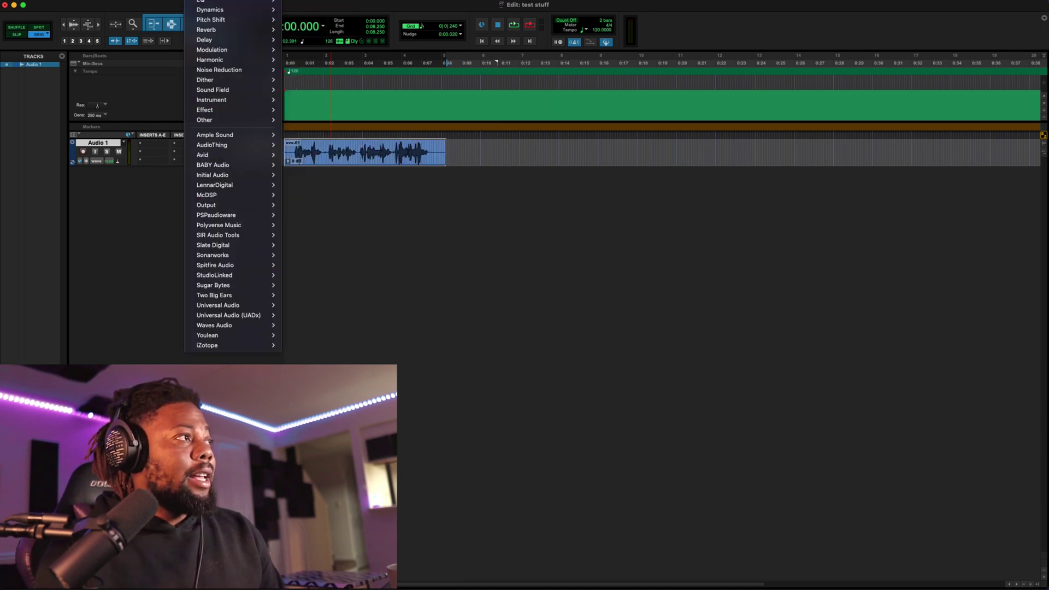
pyautogui.moveTo(249, 345)
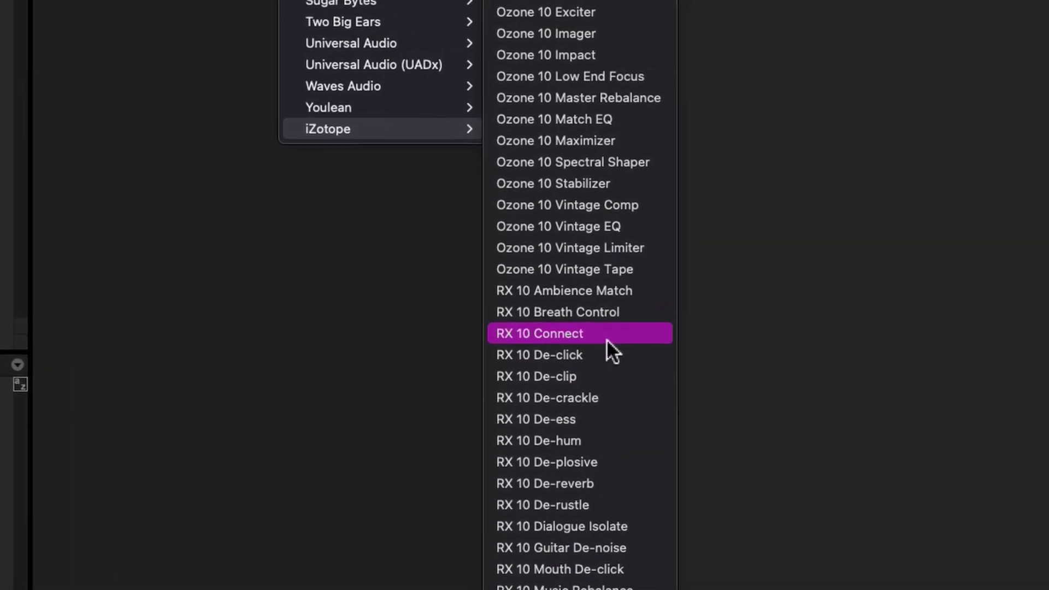
pyautogui.click(601, 335)
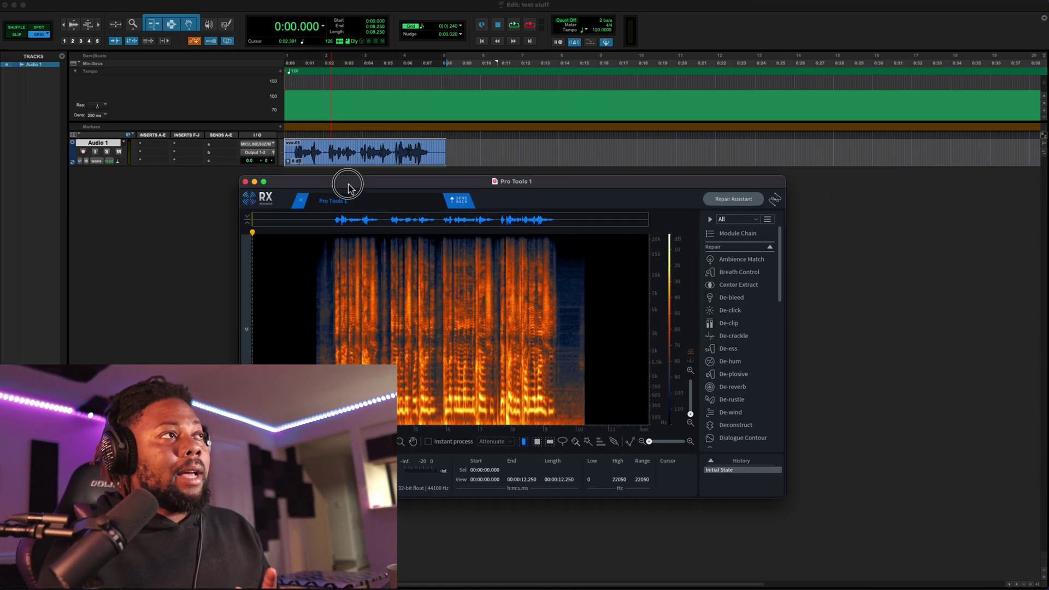
# Nudge the RX editor window right and bring the Pro Tools session back to the front
pyautogui.moveTo(347, 182); pyautogui.dragTo(362, 180)
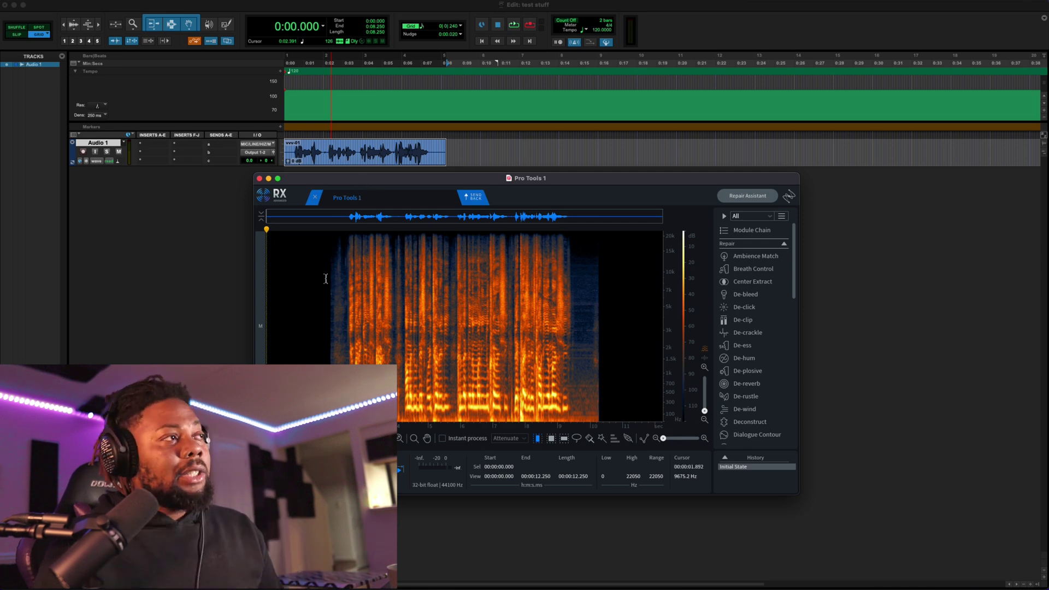
pyautogui.click(481, 42)
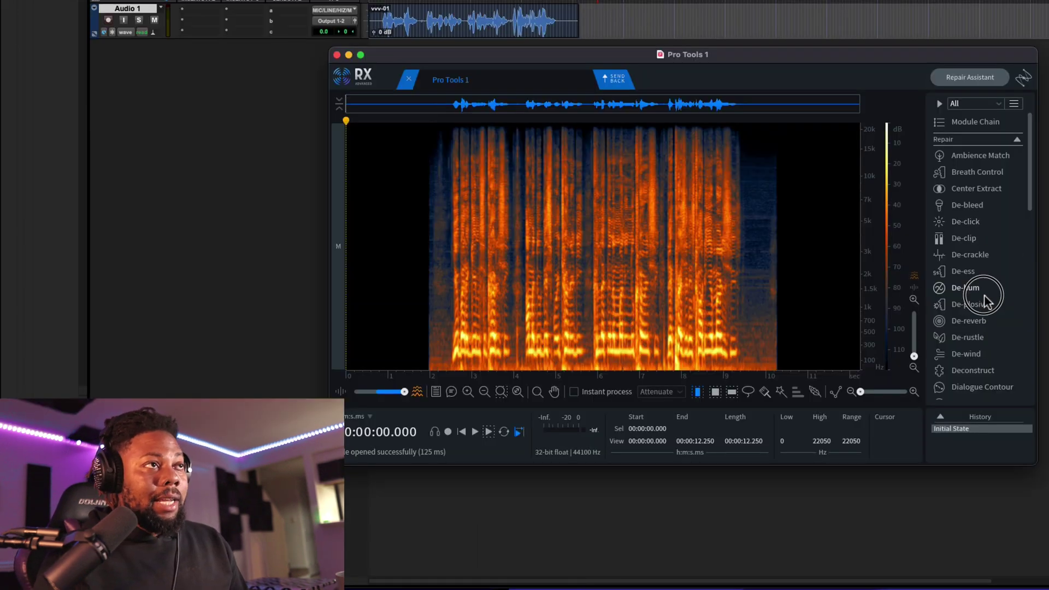
# Open De-hum and learn the hum profile from the quiet stretch near 10 seconds
pyautogui.click(983, 294)
pyautogui.moveTo(871, 126); pyautogui.dragTo(375, 159)
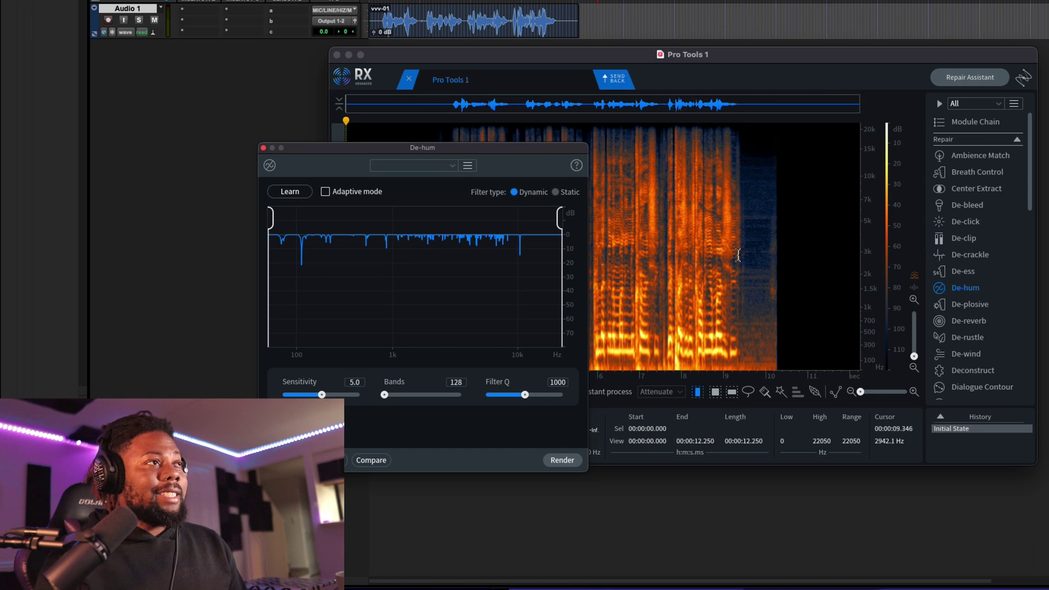
pyautogui.moveTo(755, 254); pyautogui.dragTo(778, 260)
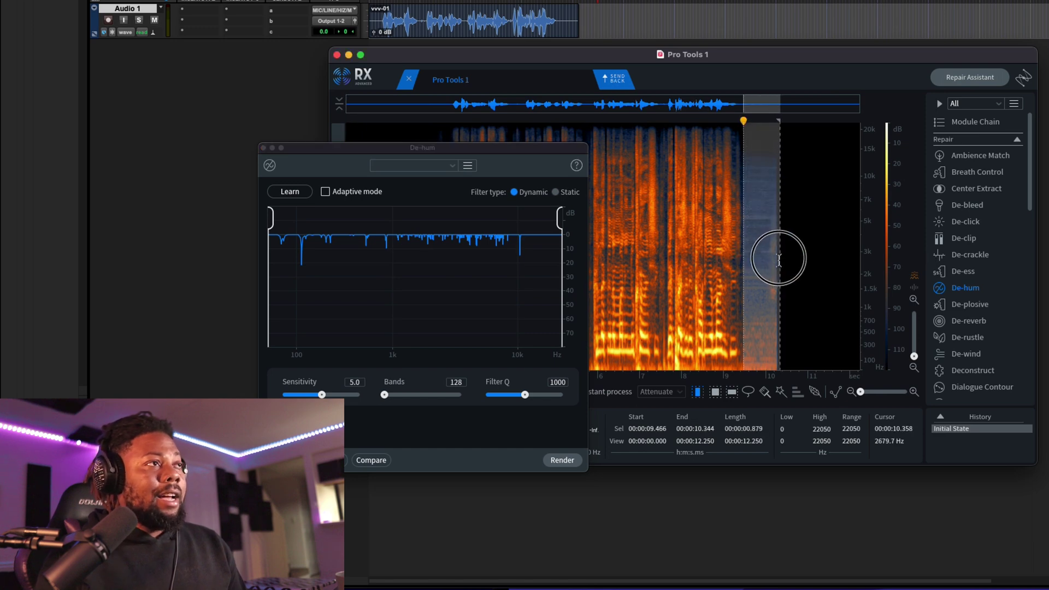
pyautogui.click(289, 193)
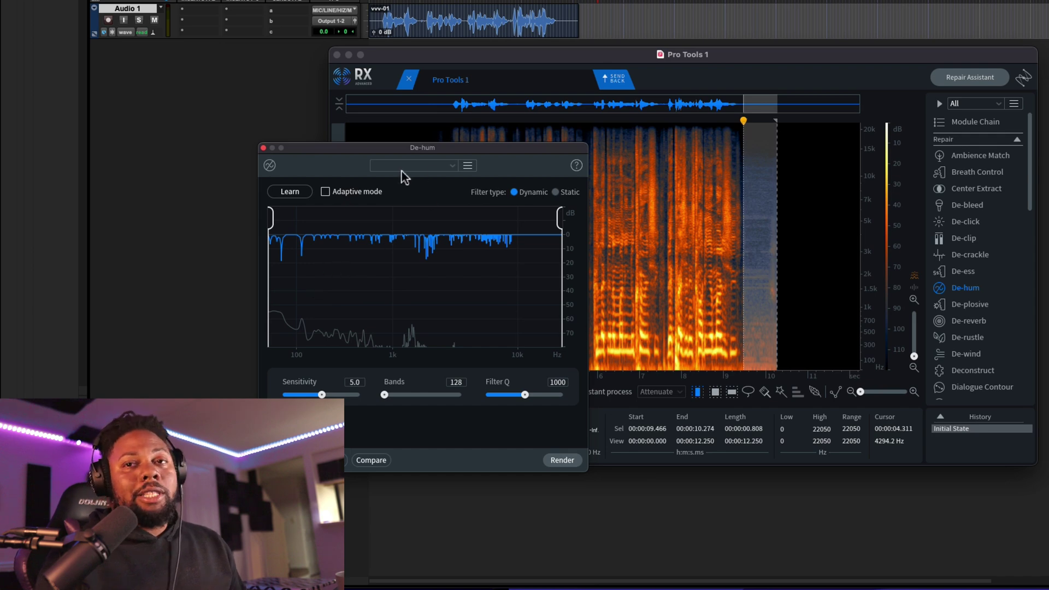
# Render De-hum on the vocal from 2 seconds, then close the panel and play back
pyautogui.moveTo(448, 150); pyautogui.dragTo(791, 64)
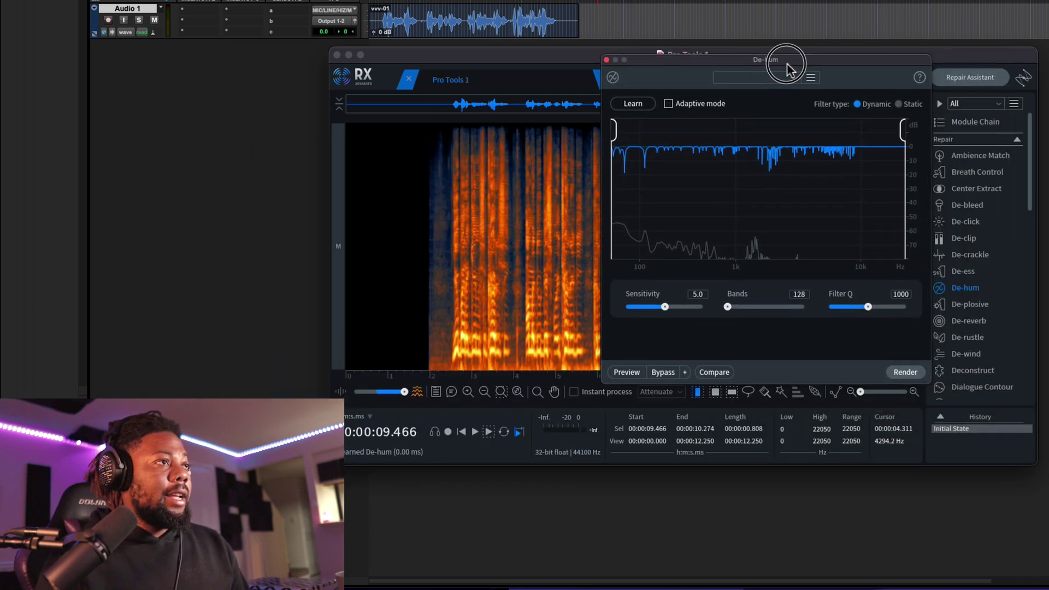
pyautogui.click(910, 371)
pyautogui.click(903, 373)
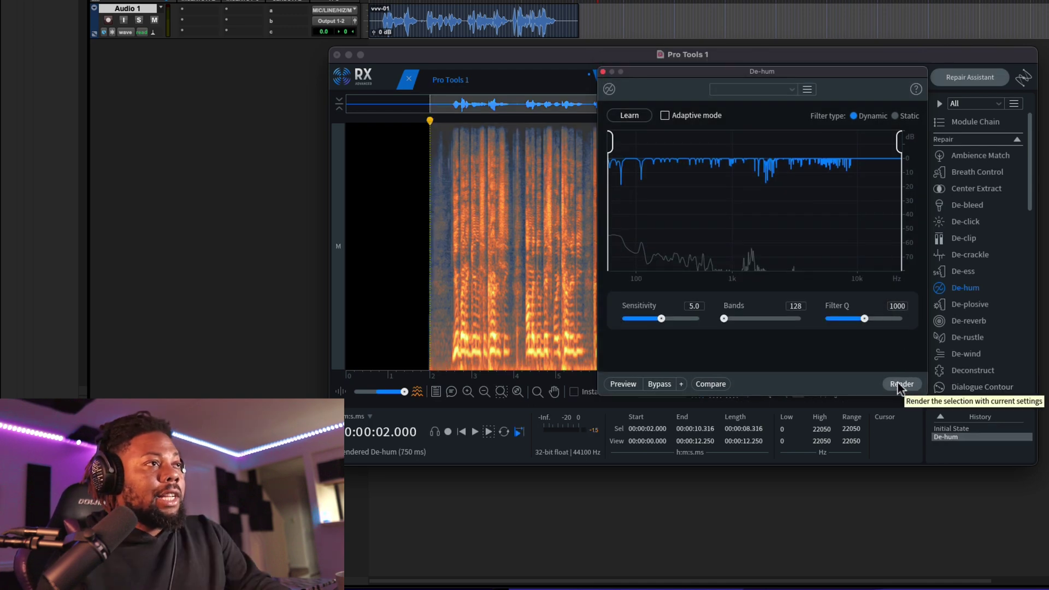
pyautogui.click(900, 384)
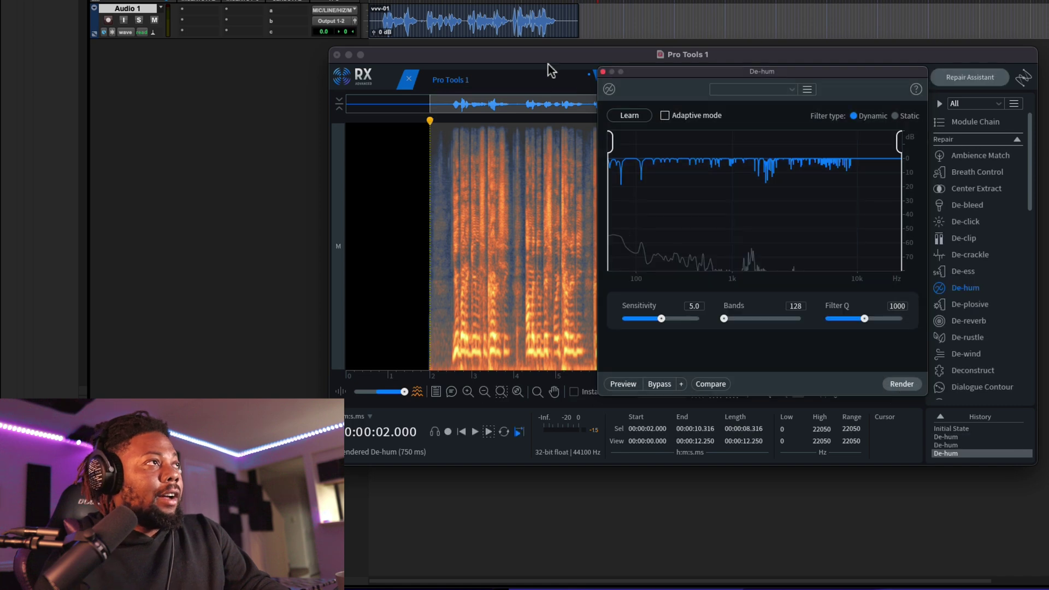
pyautogui.click(602, 73)
pyautogui.press('space')
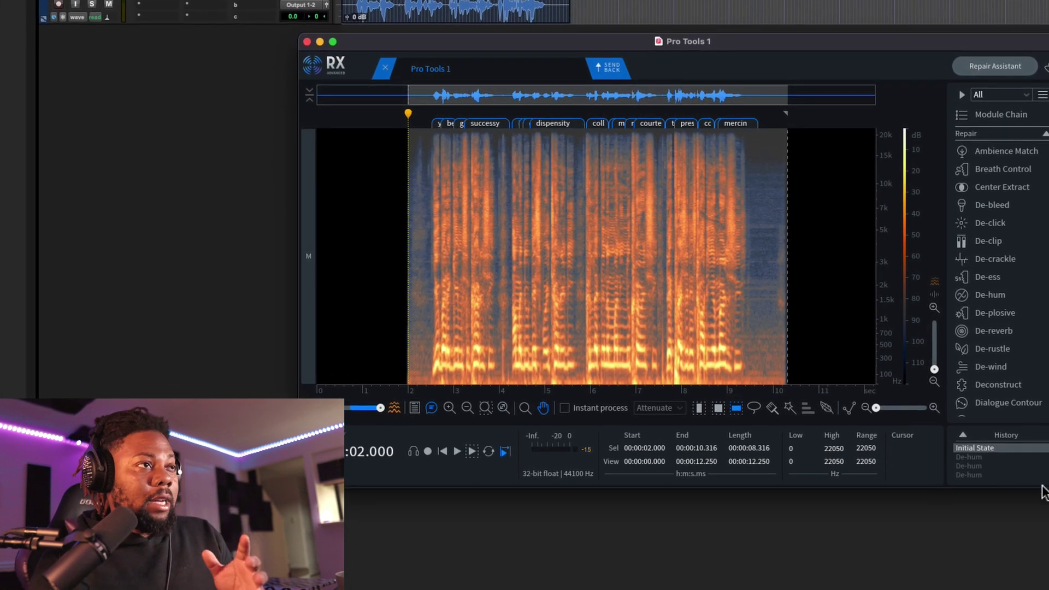
pyautogui.click(982, 476)
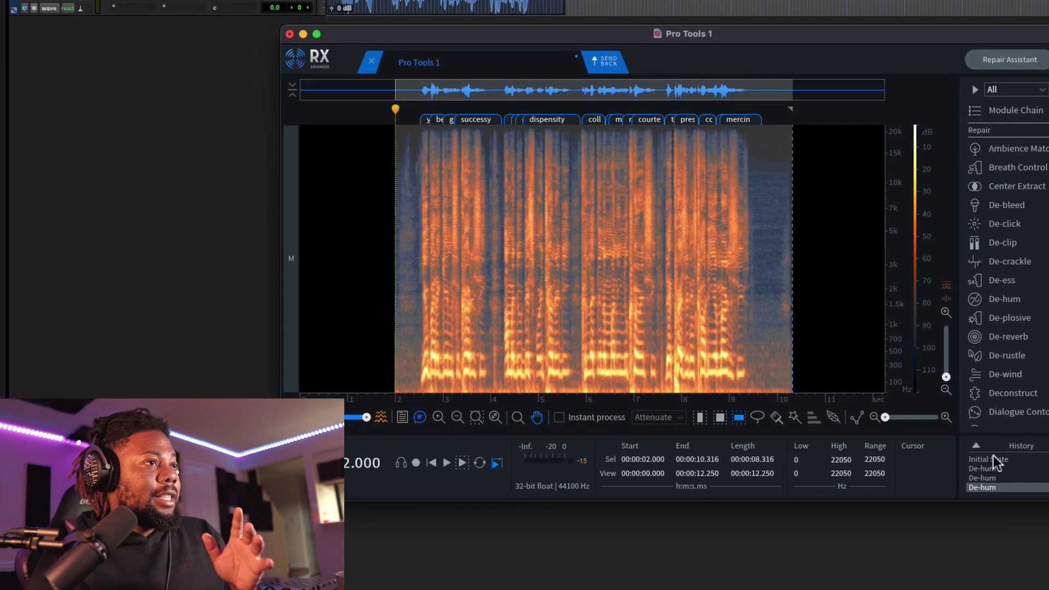
pyautogui.click(989, 458)
pyautogui.click(994, 489)
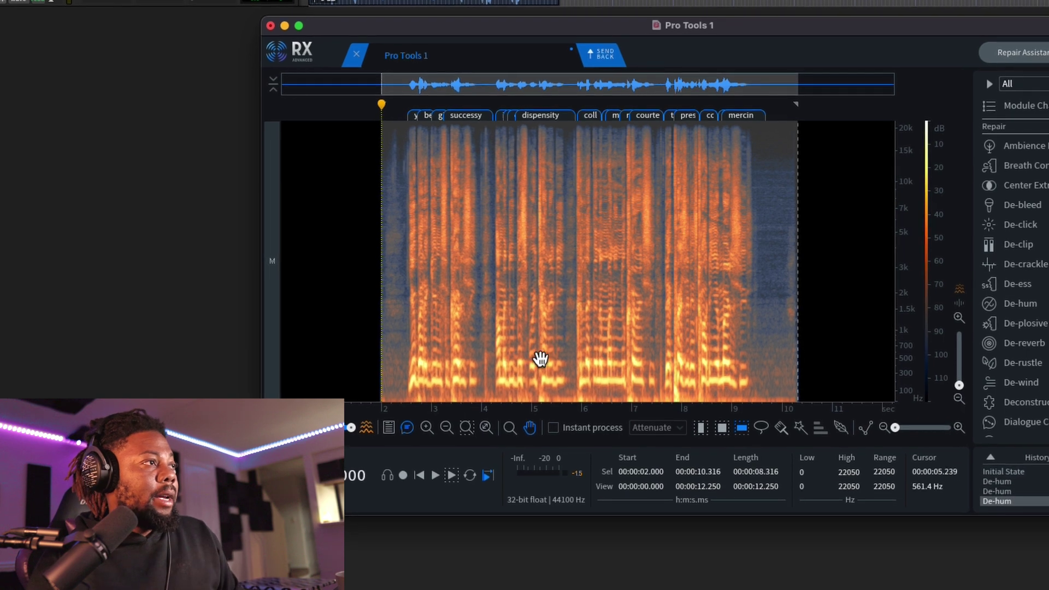
pyautogui.click(1003, 473)
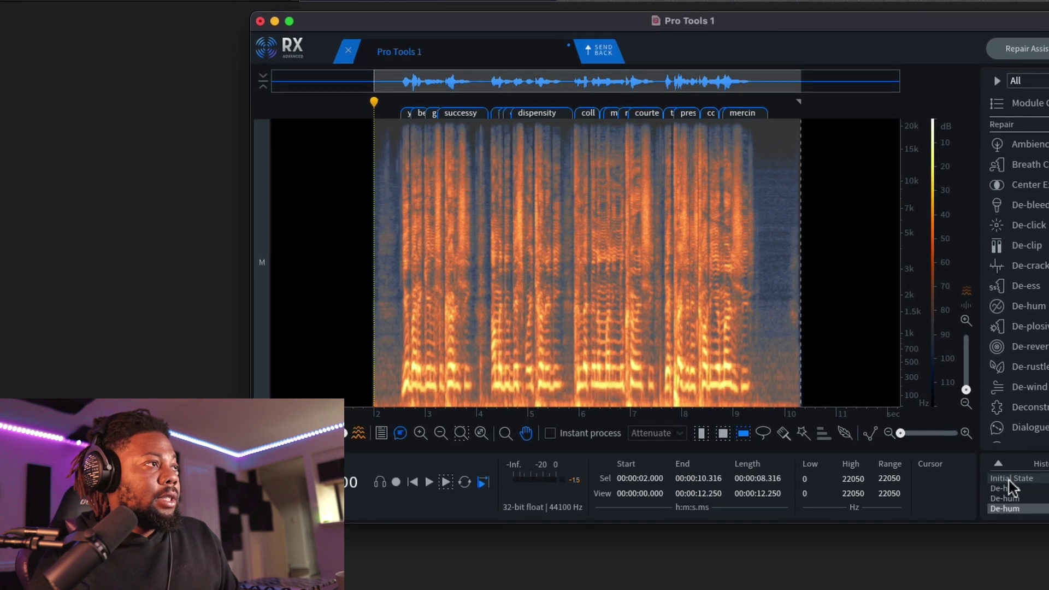
pyautogui.click(1007, 510)
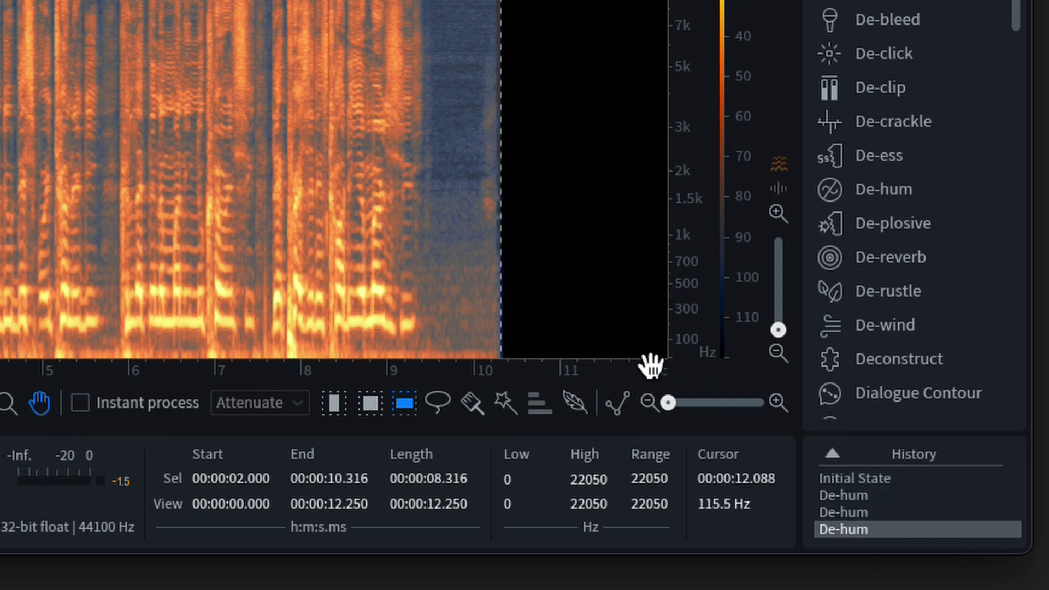
pyautogui.click(863, 480)
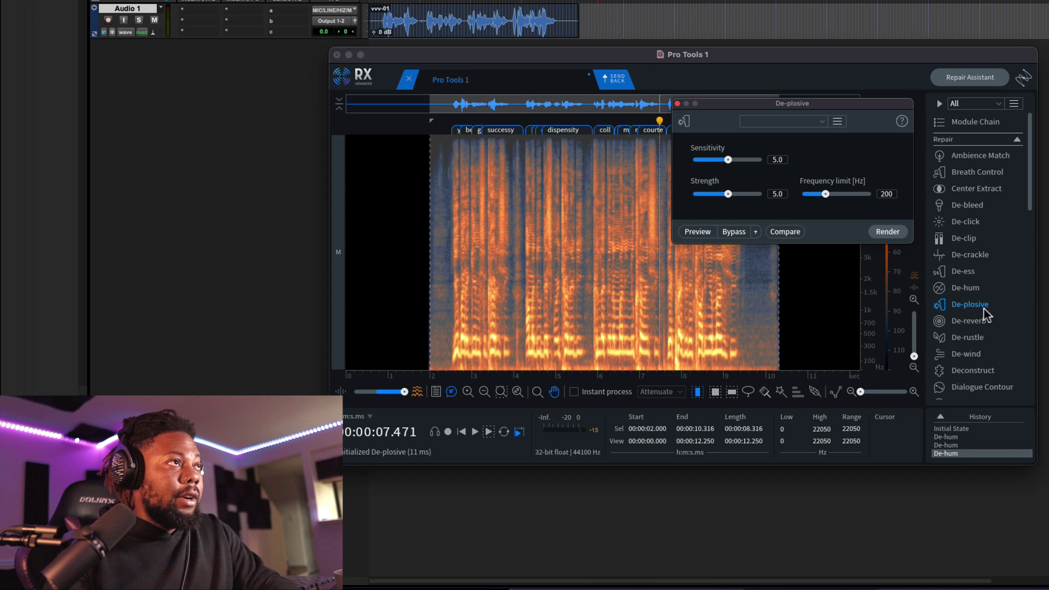
# Set De-plosive's frequency limit to 300 Hz, render it on the vocal, and play back
pyautogui.moveTo(817, 108); pyautogui.dragTo(820, 143)
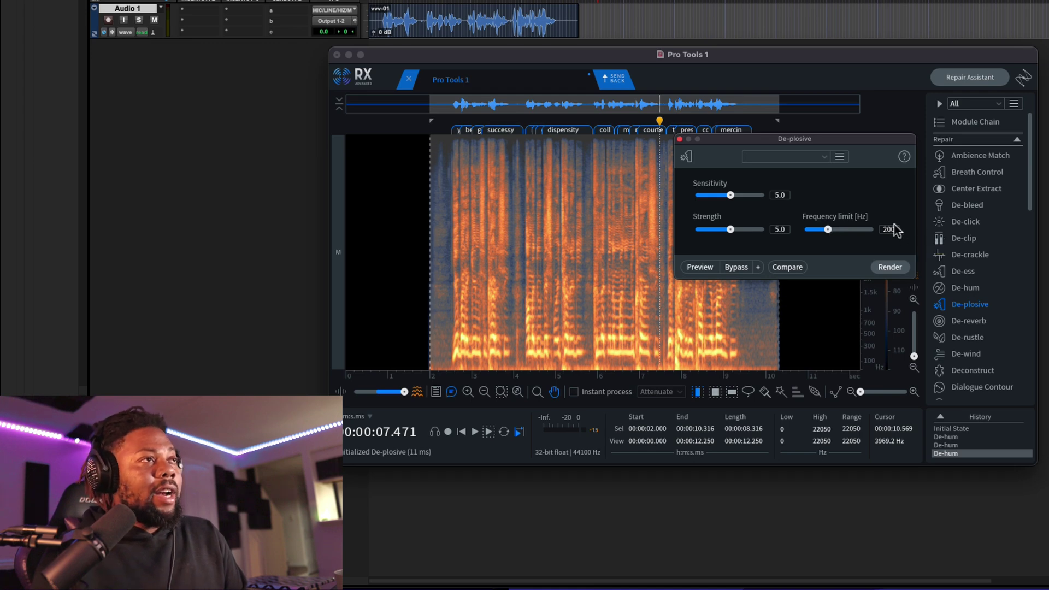
pyautogui.click(677, 366)
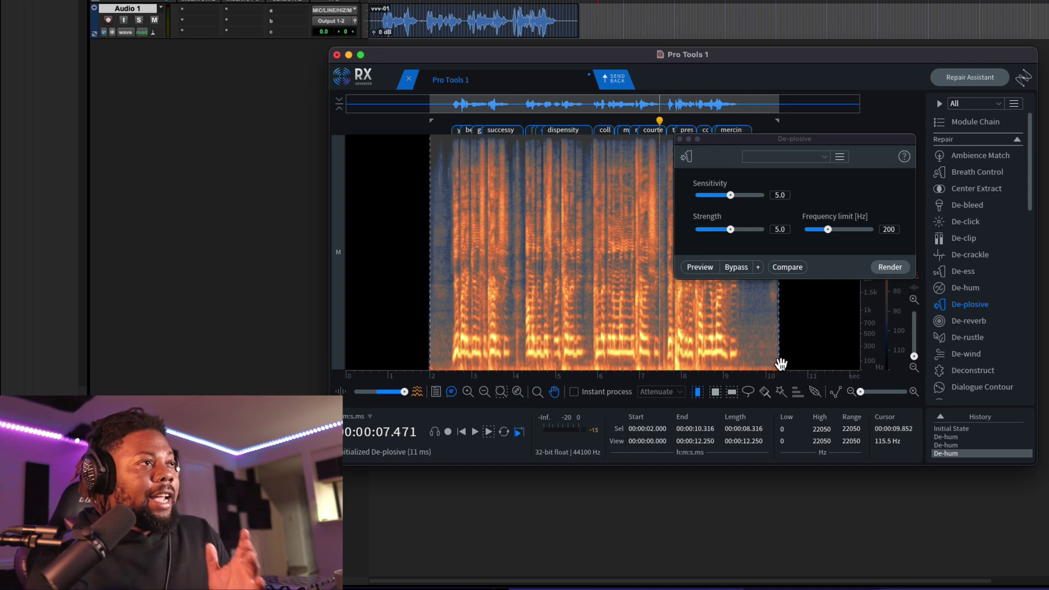
pyautogui.click(893, 229)
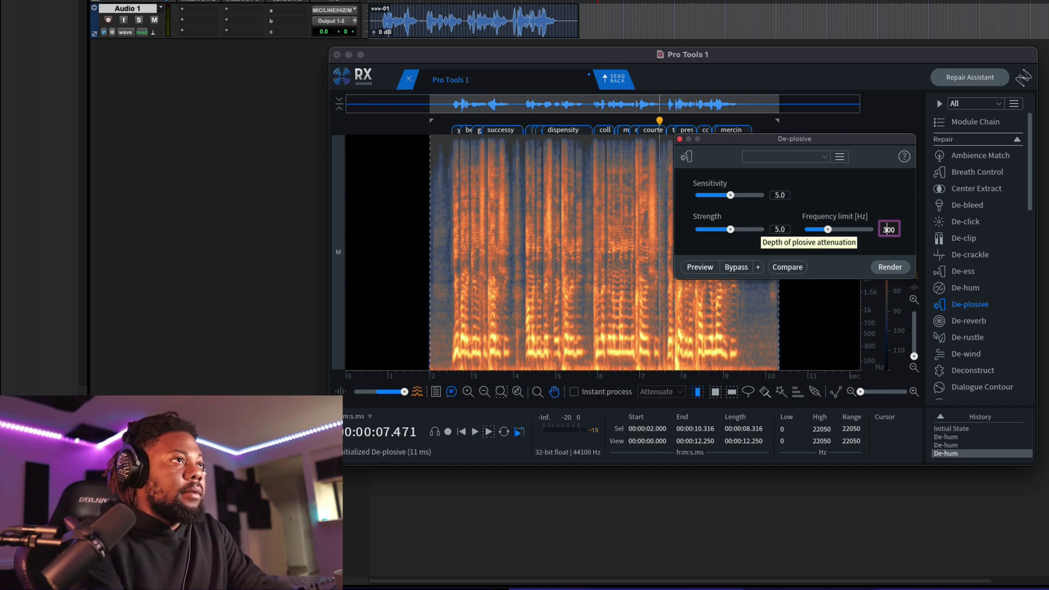
pyautogui.click(881, 271)
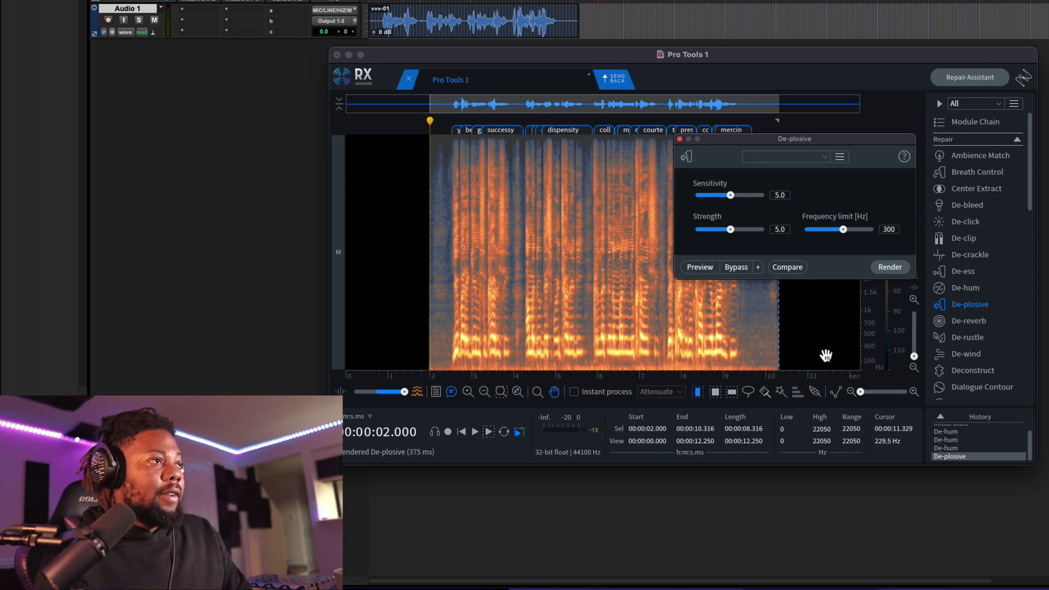
pyautogui.click(680, 139)
pyautogui.press('space')
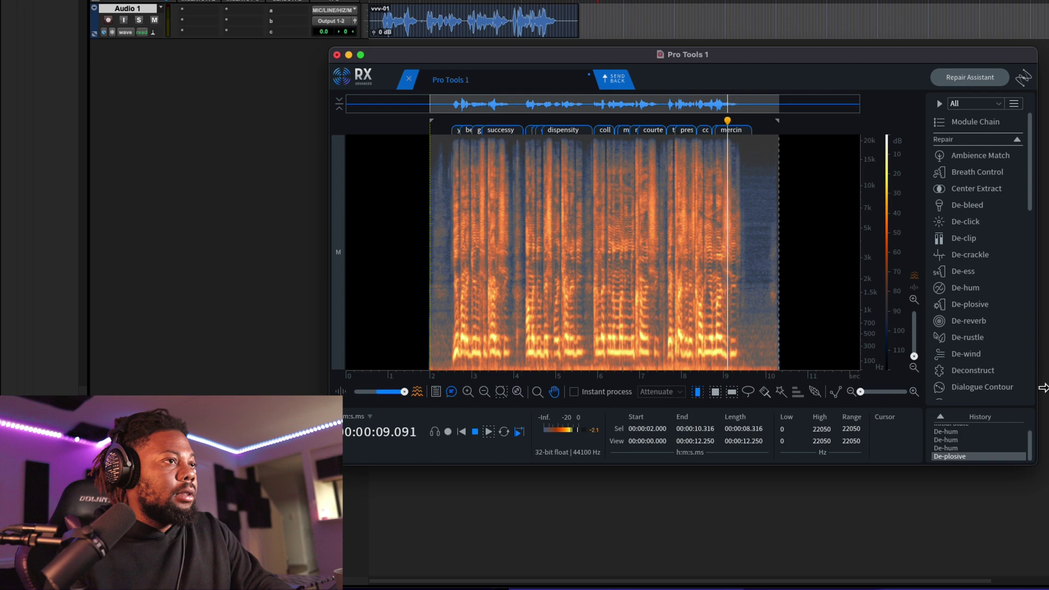
# Compare the vocal before and after De-plosive by toggling the history during playback
pyautogui.press('space')
pyautogui.click(962, 451)
pyautogui.press('space')
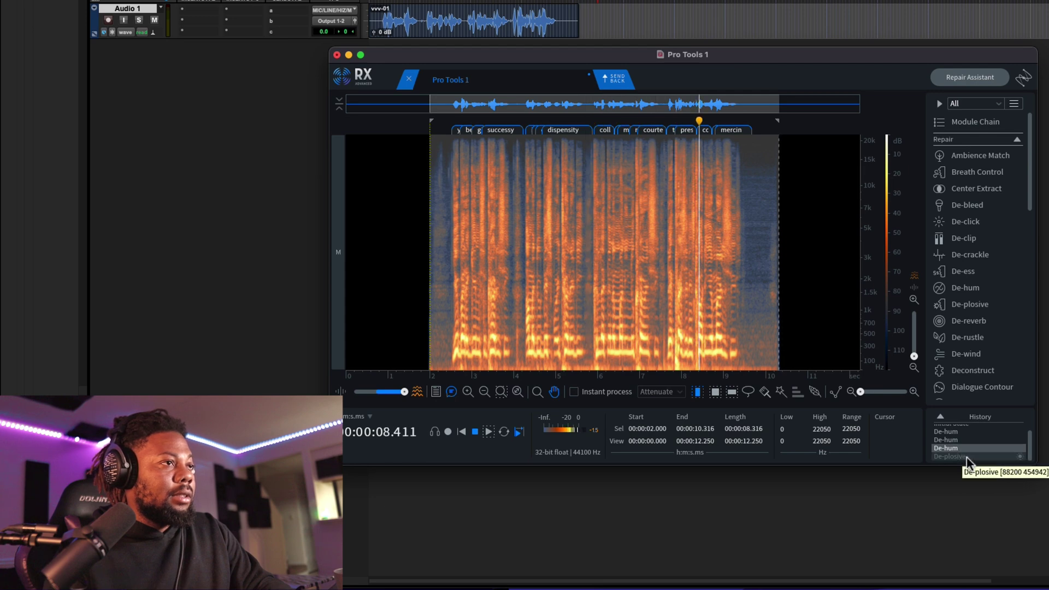
pyautogui.click(952, 457)
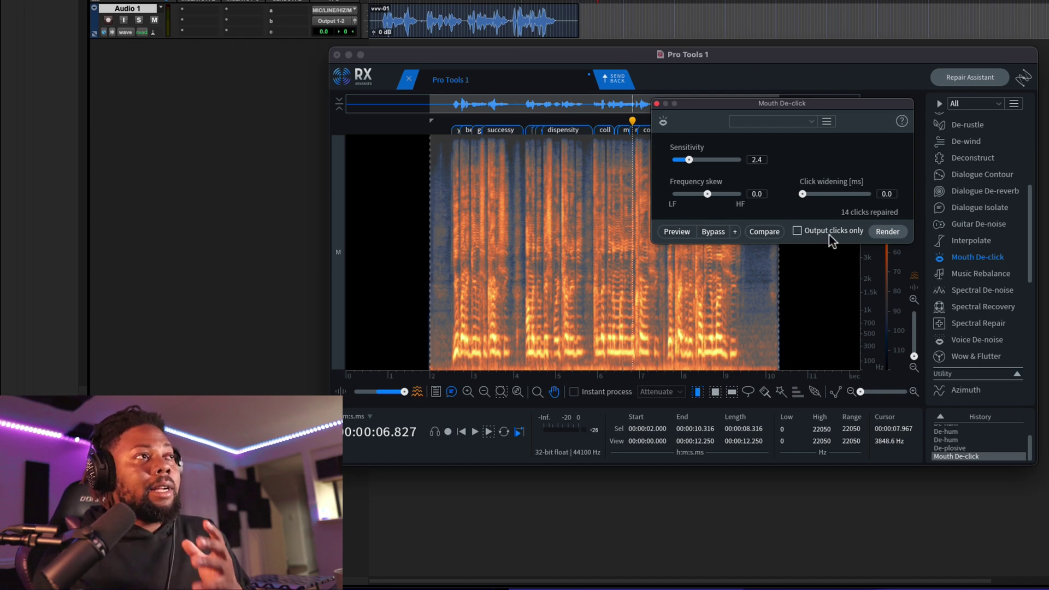
pyautogui.click(676, 232)
pyautogui.moveTo(689, 159); pyautogui.dragTo(711, 160)
pyautogui.moveTo(802, 194); pyautogui.dragTo(856, 194)
pyautogui.moveTo(716, 160)
pyautogui.mouseDown()
pyautogui.moveTo(734, 161)
pyautogui.moveTo(725, 160)
pyautogui.mouseUp()
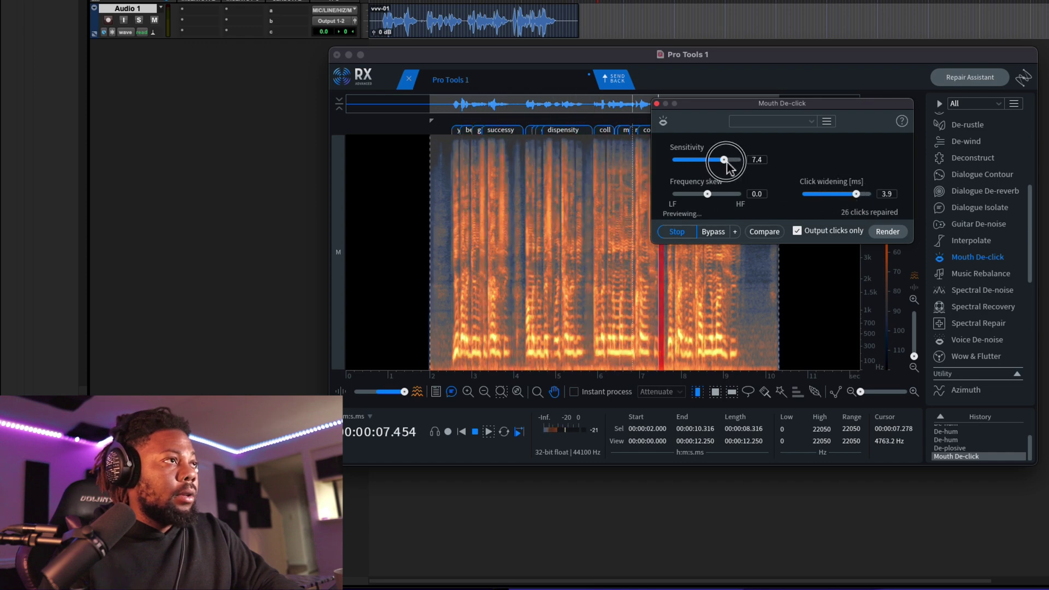
pyautogui.moveTo(707, 195); pyautogui.dragTo(710, 200)
pyautogui.press('space')
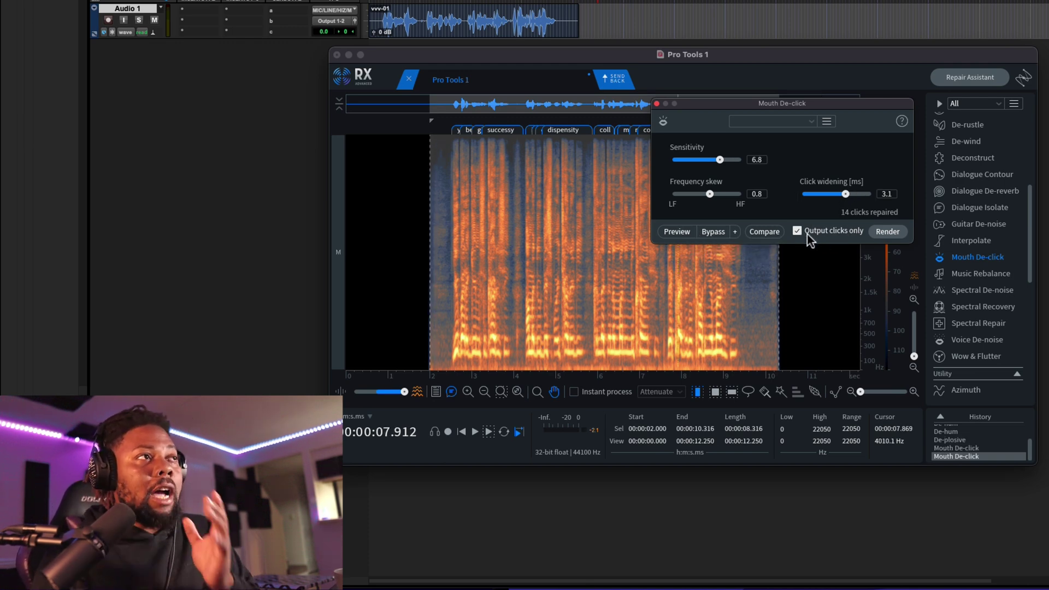
pyautogui.click(797, 231)
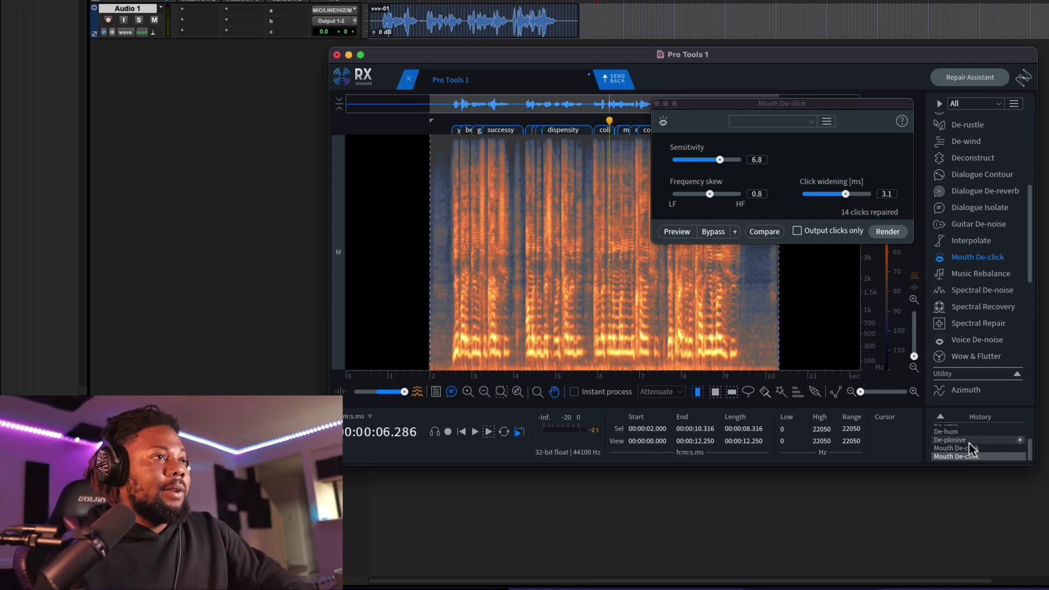
pyautogui.press('space')
pyautogui.click(970, 440)
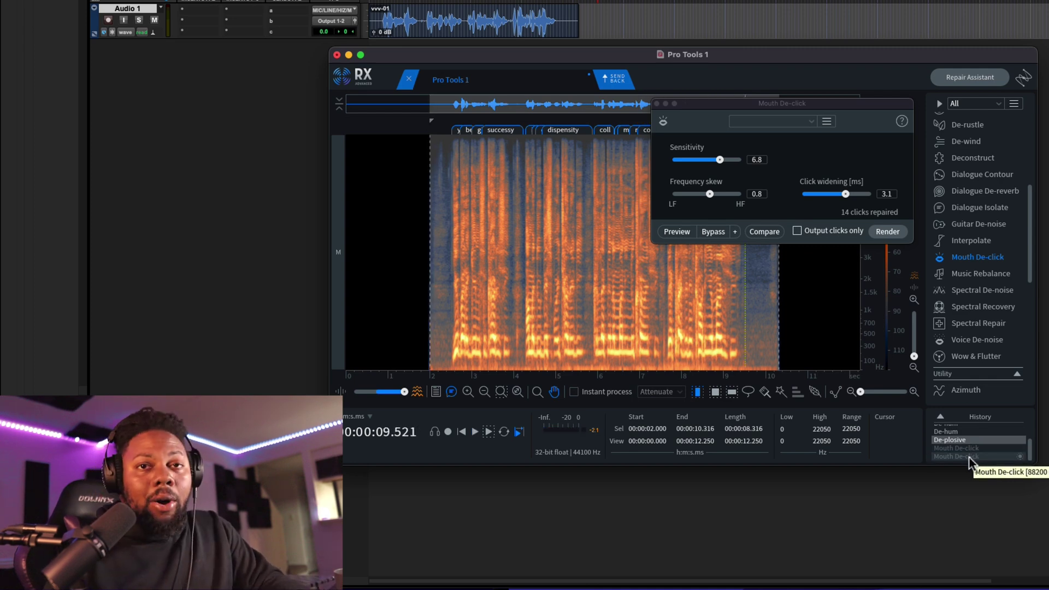
pyautogui.click(969, 457)
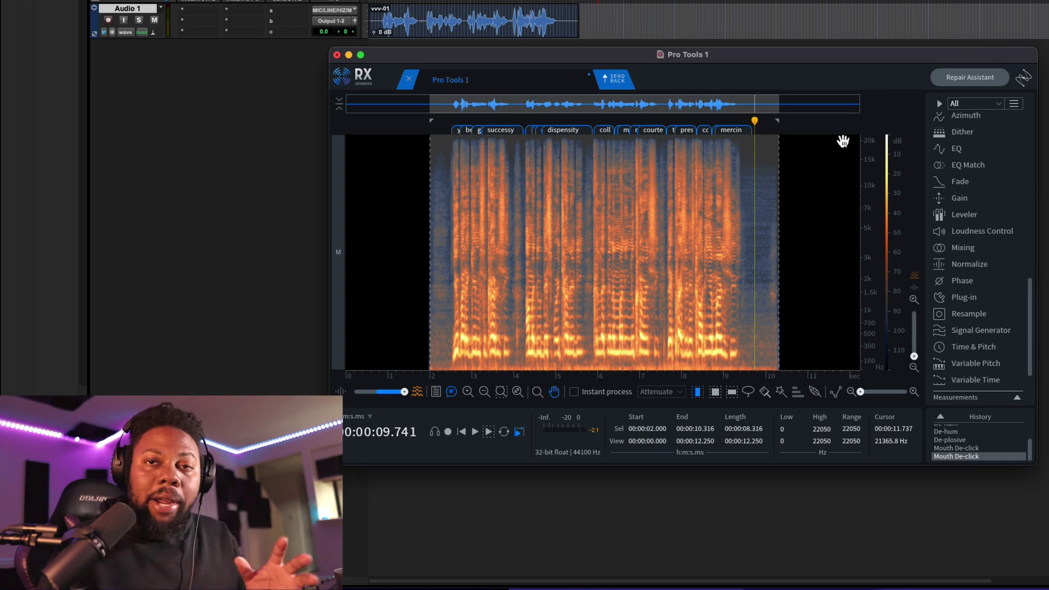
# Run Repair Assistant's analysis on the vocal and audition its suggested Voice chain un-bypassed
pyautogui.click(965, 77)
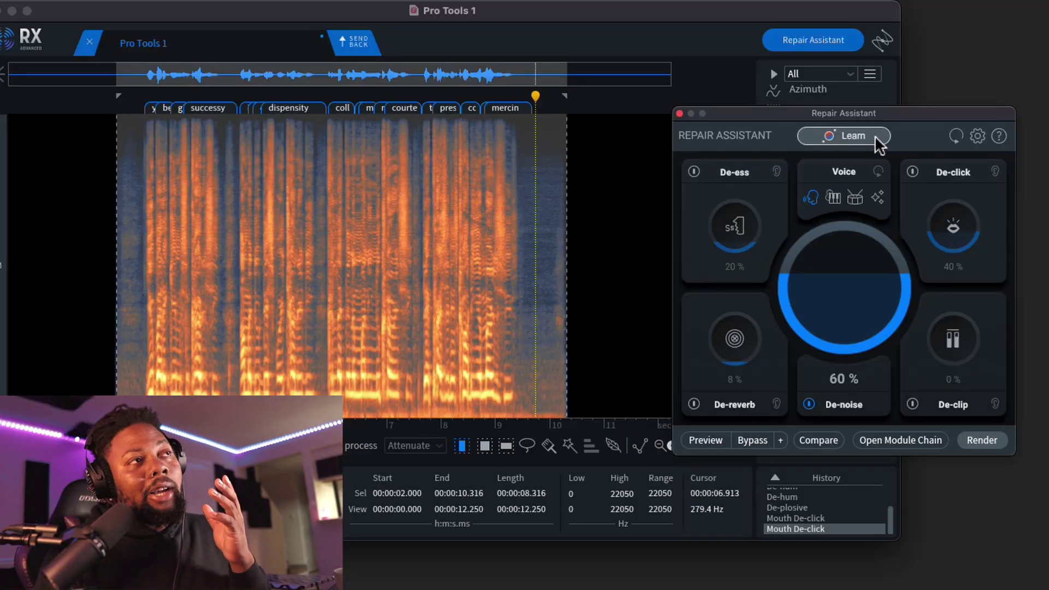
pyautogui.click(874, 139)
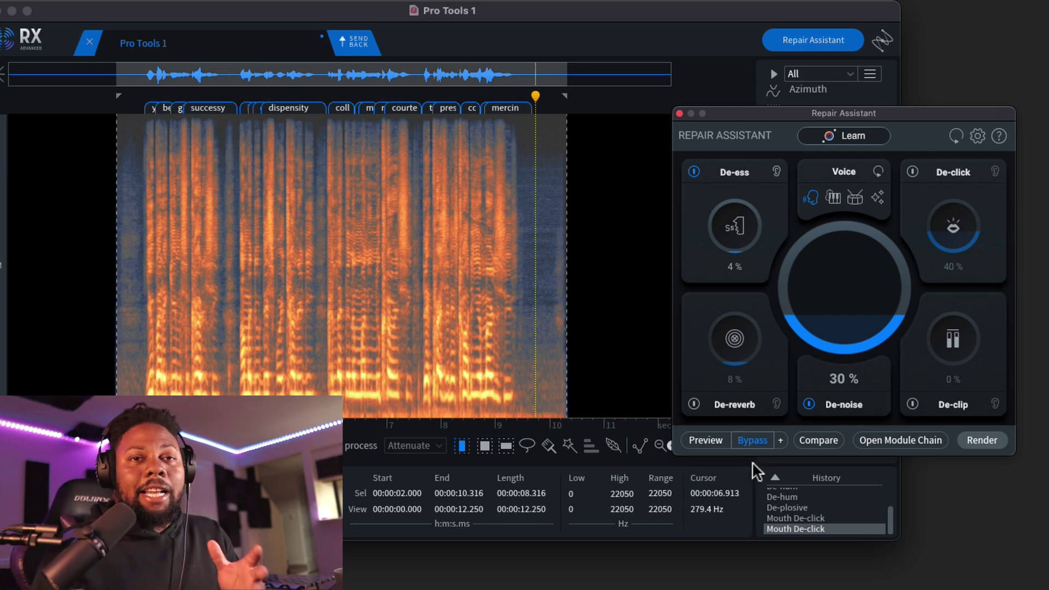
pyautogui.press('space')
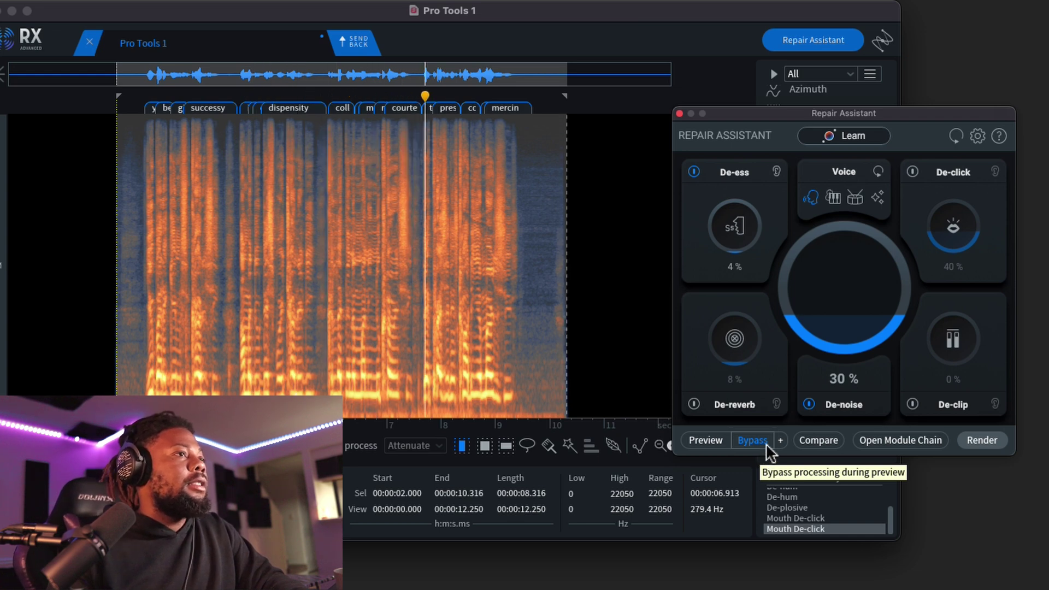
pyautogui.click(750, 443)
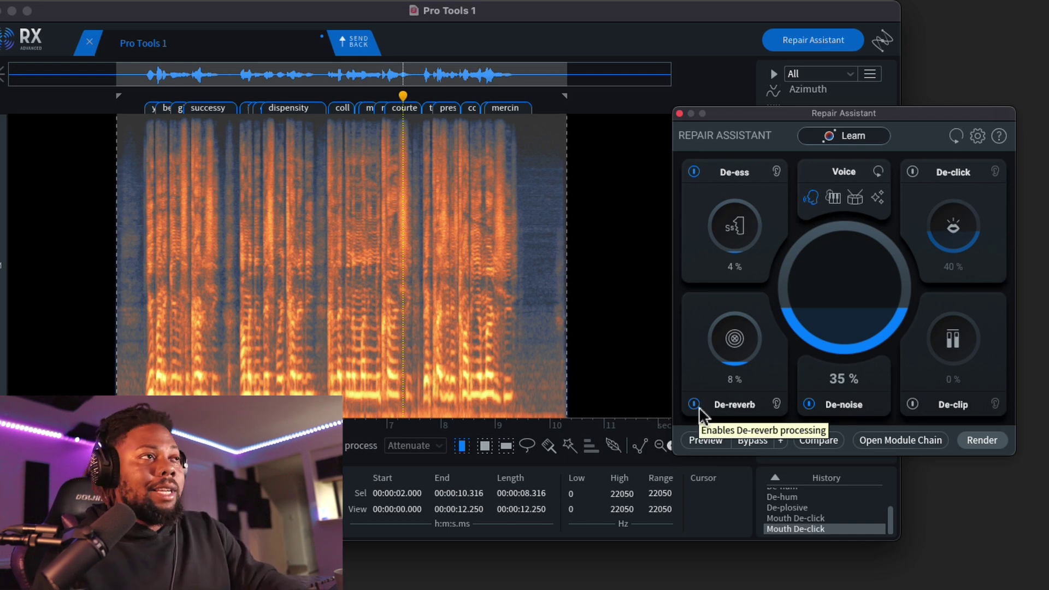
# Raise De-ess, De-reverb and De-noise to about 80% while playing, then close Repair Assistant
pyautogui.press('space')
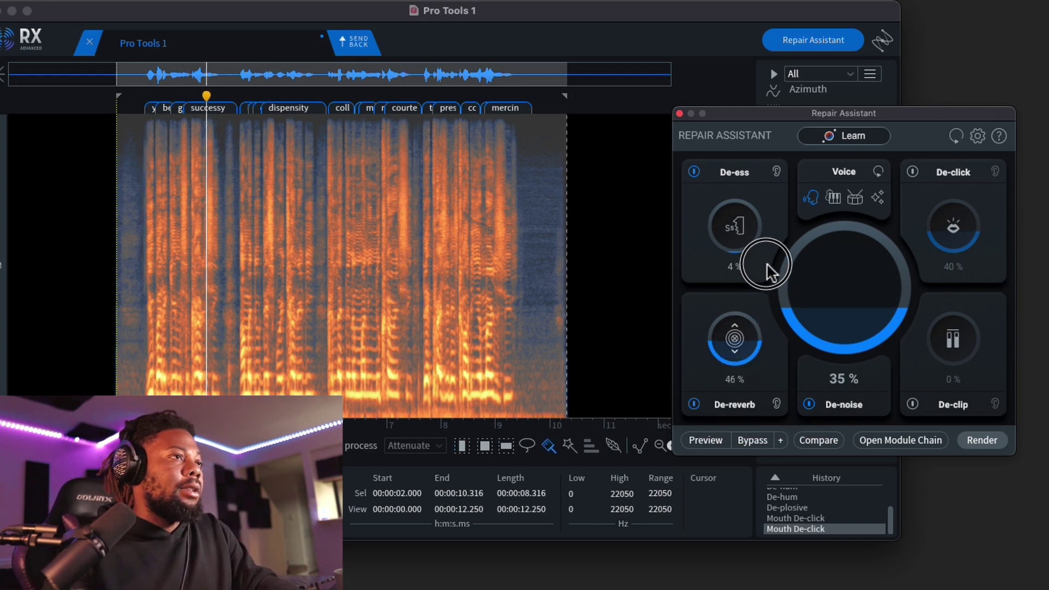
pyautogui.moveTo(860, 302); pyautogui.dragTo(876, 201)
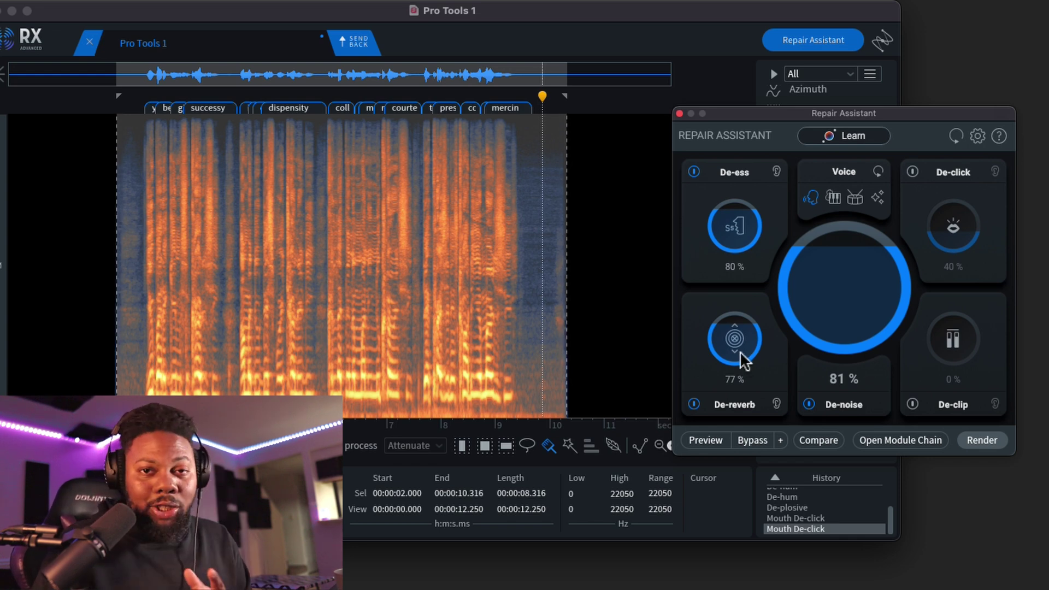
pyautogui.press('Escape')
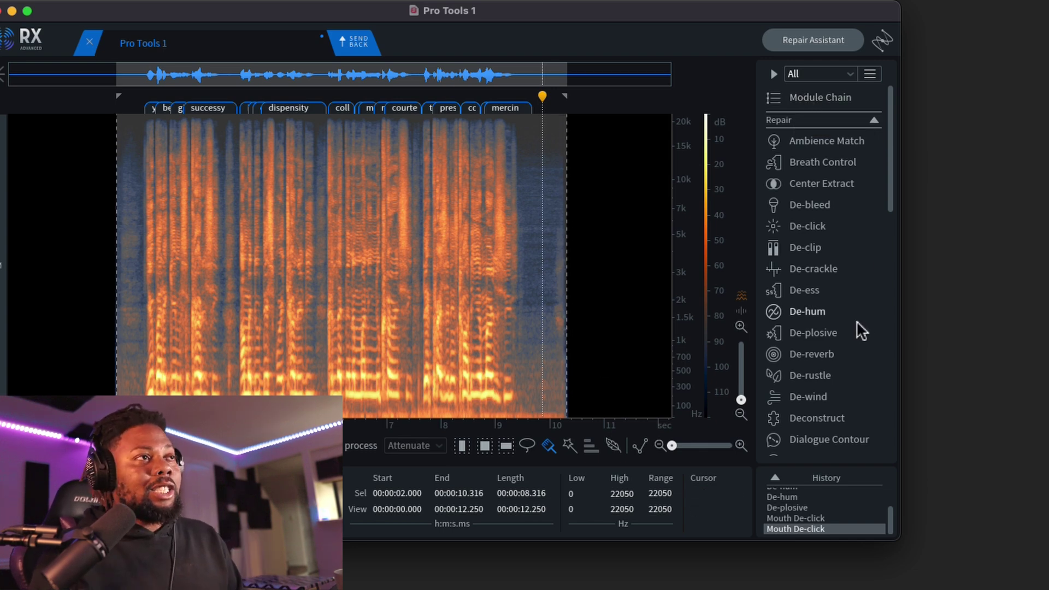
# Show the Module Chain window and scroll its preset list, e.g. Basic Voice Cleaup and Clear Dialogue
pyautogui.click(821, 101)
pyautogui.click(332, 130)
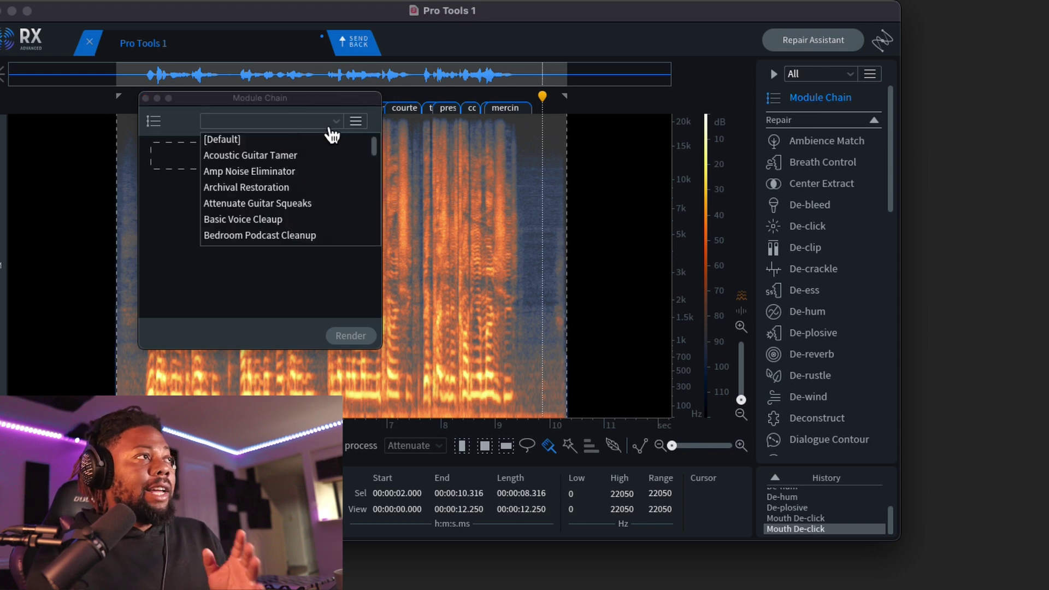
pyautogui.scroll(-4, 287, 186)
pyautogui.scroll(1, 286, 185)
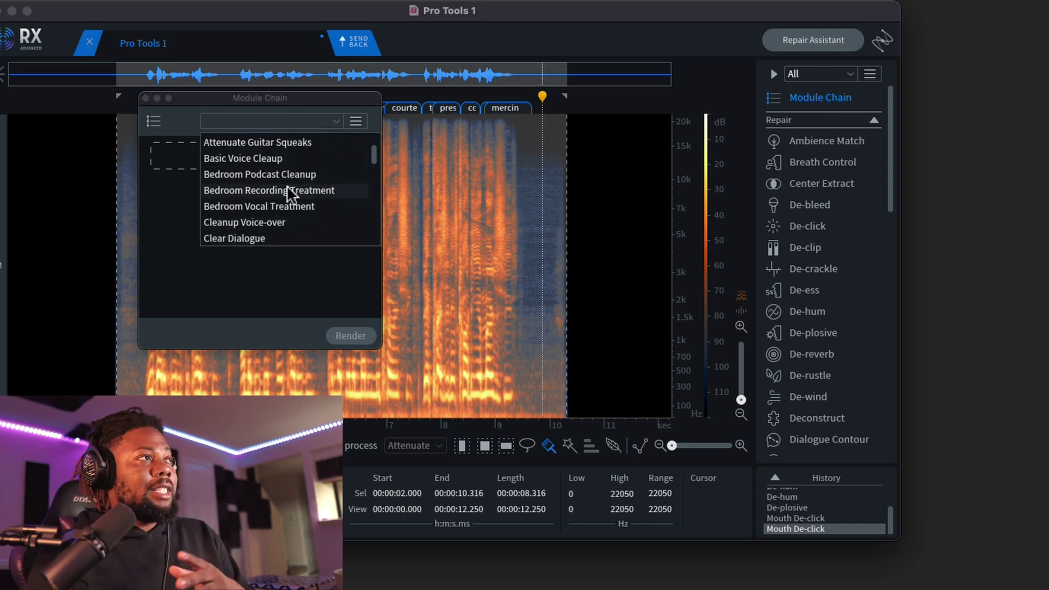
pyautogui.scroll(1, 286, 184)
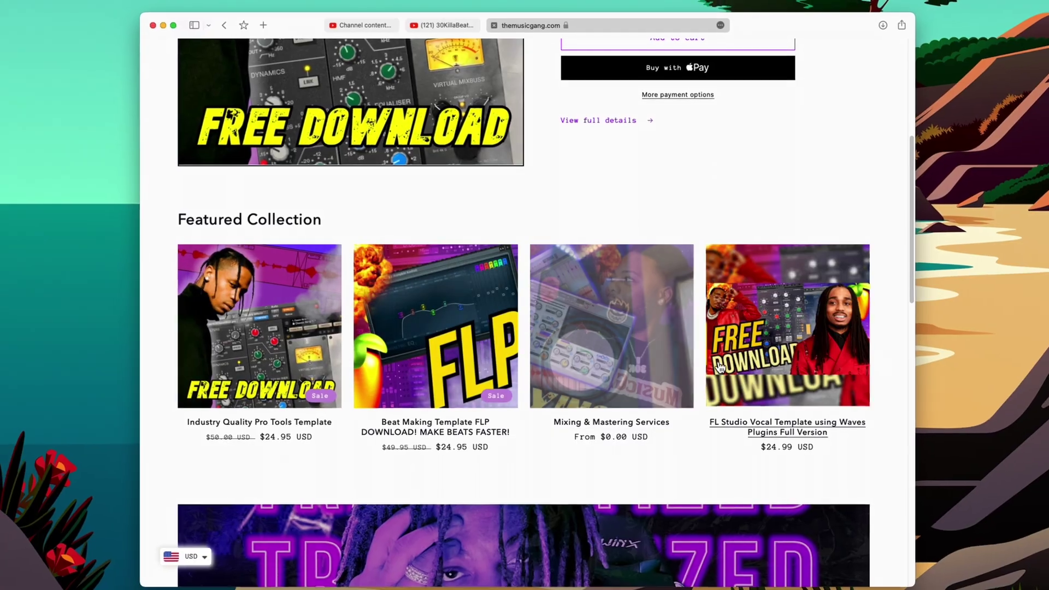
pyautogui.scroll(-5, 719, 368)
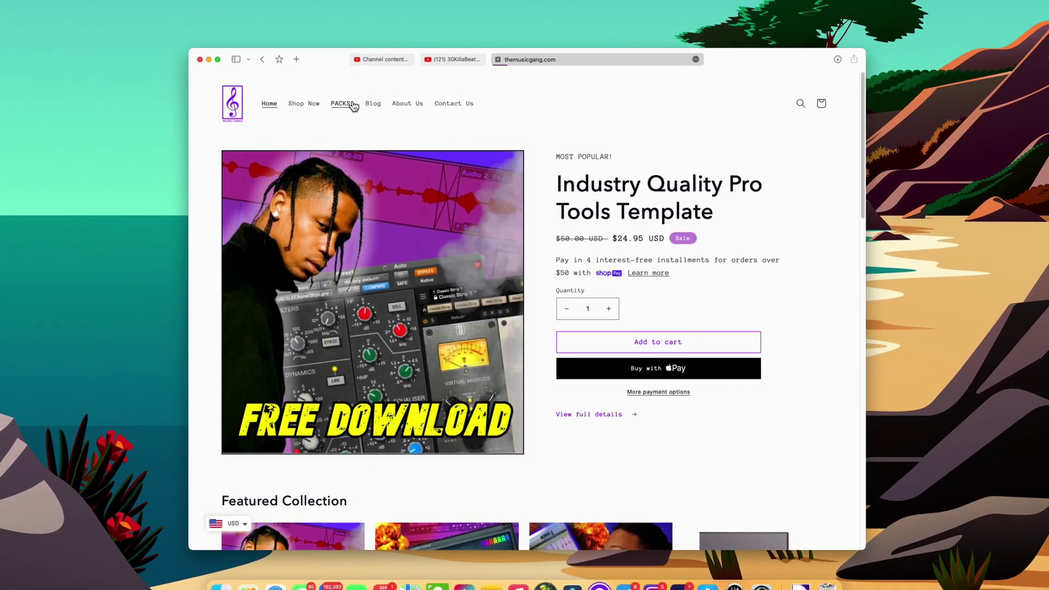
# Browse the PACKS! collection, viewing the Free LOOP Kit 2020 page before returning to the grid
pyautogui.click(352, 103)
pyautogui.scroll(-2, 482, 280)
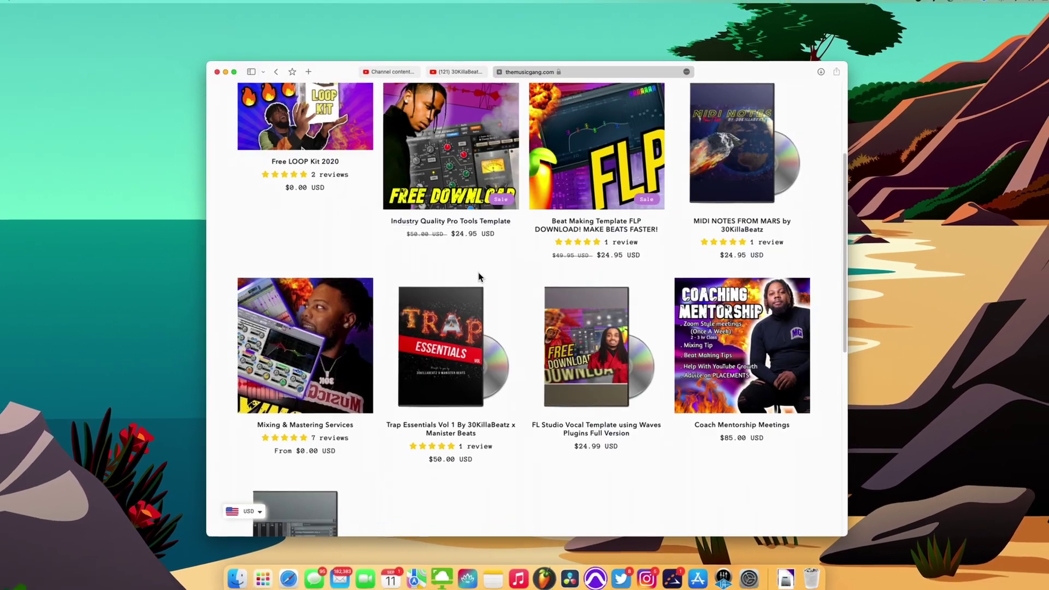
pyautogui.click(279, 184)
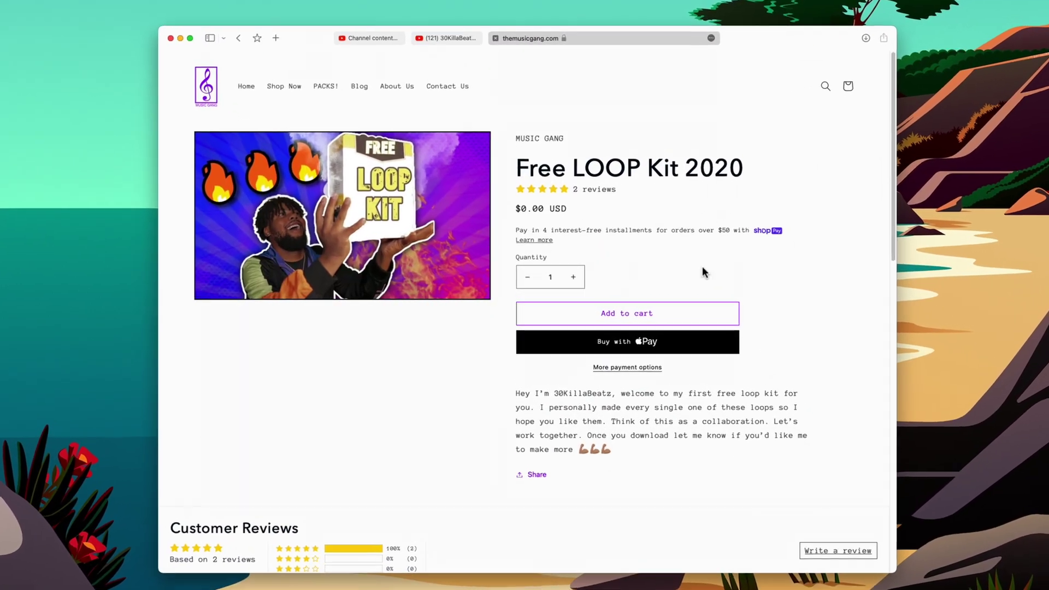
pyautogui.press('super+bracketleft')
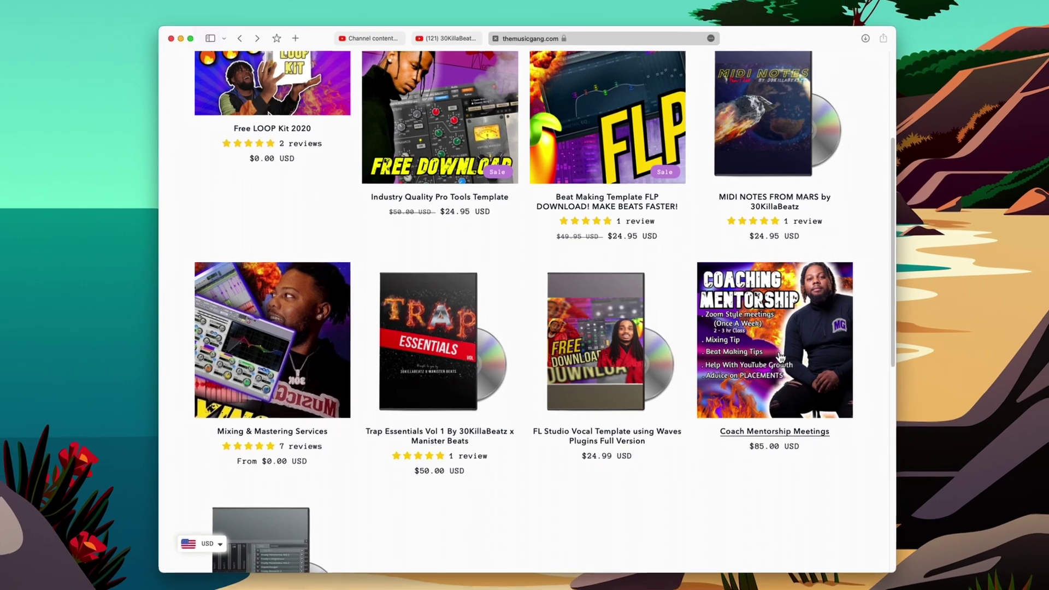
pyautogui.scroll(3, 787, 359)
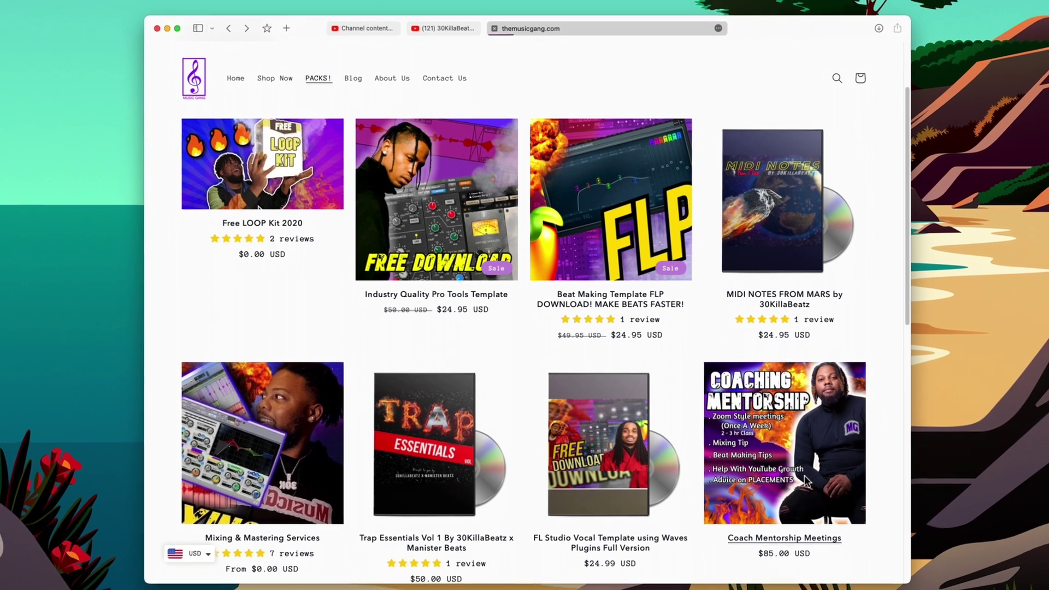
# View the Coach Mentorship Meetings page down to recommendations like the $39.95 Music Gang Hoodie
pyautogui.click(806, 480)
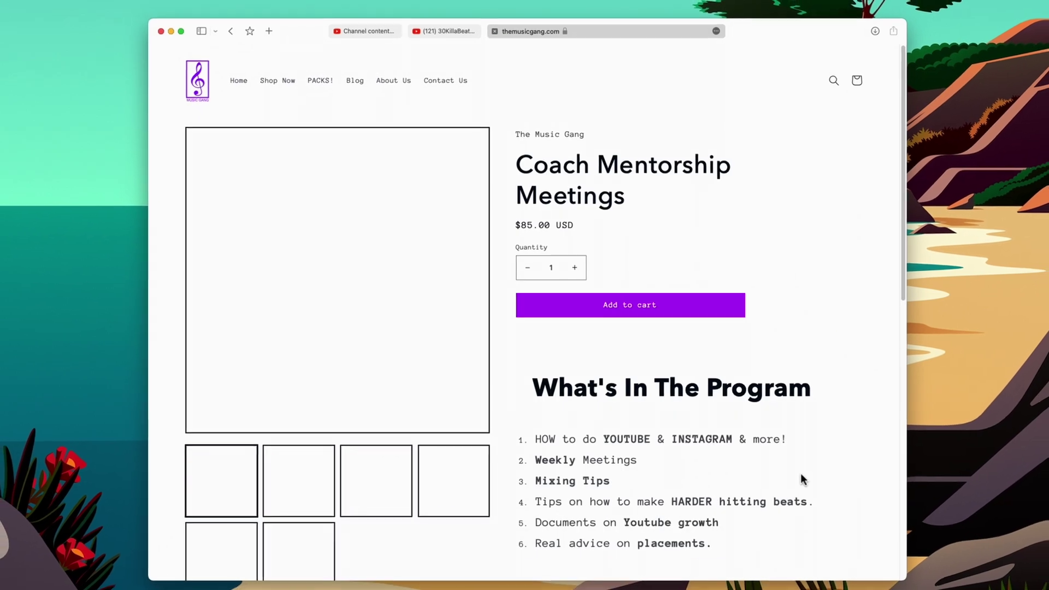
pyautogui.scroll(-6, 568, 443)
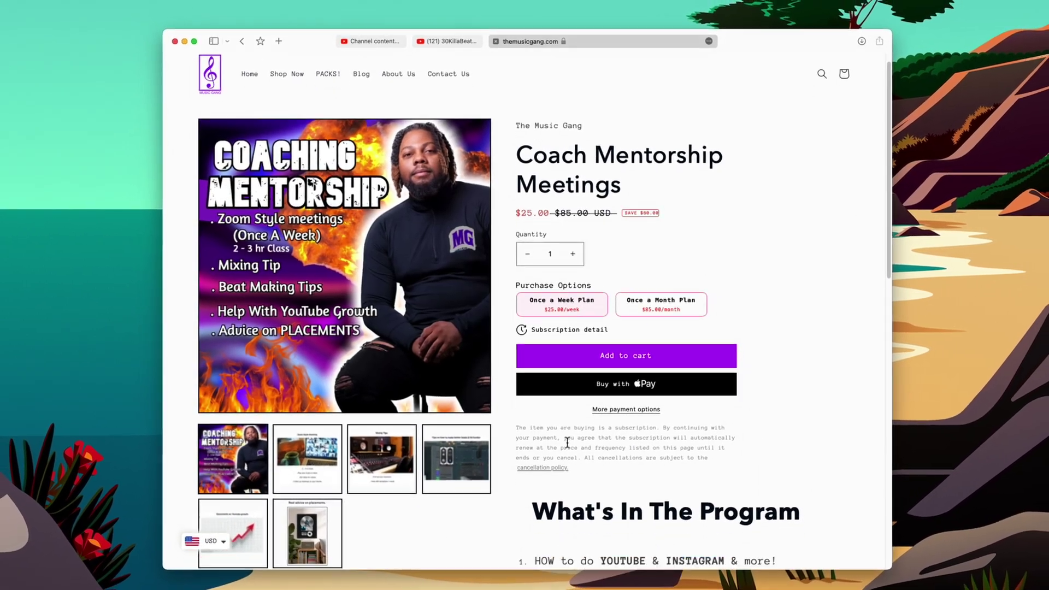
pyautogui.scroll(-2, 566, 439)
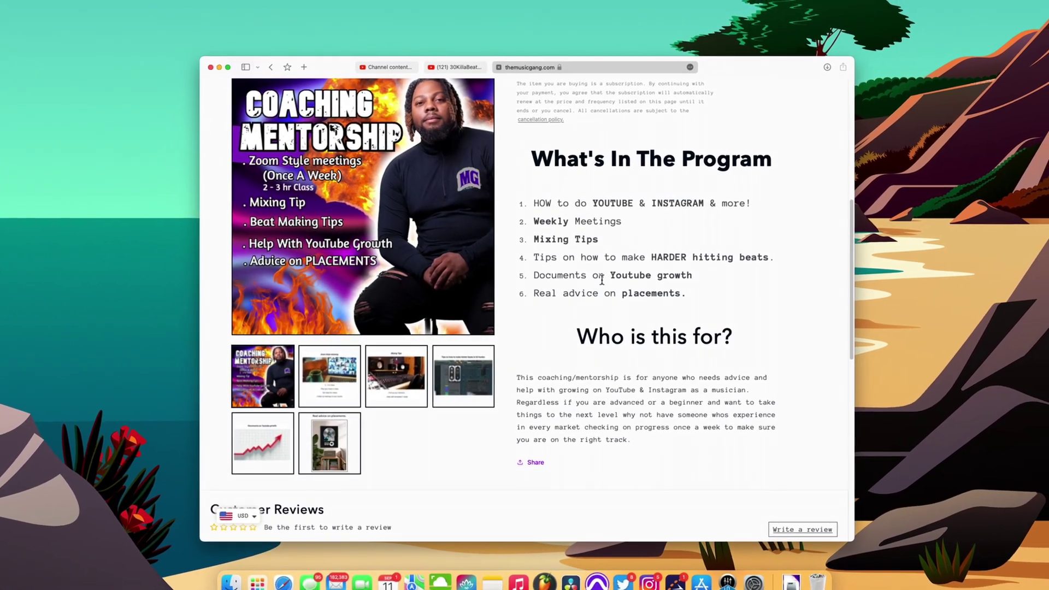
pyautogui.scroll(-10, 609, 263)
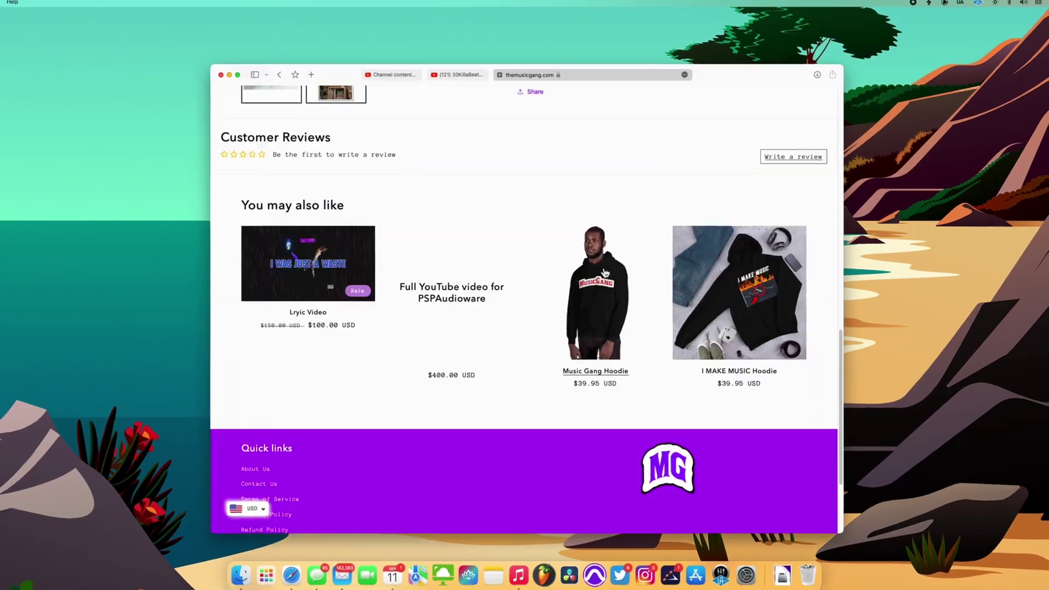